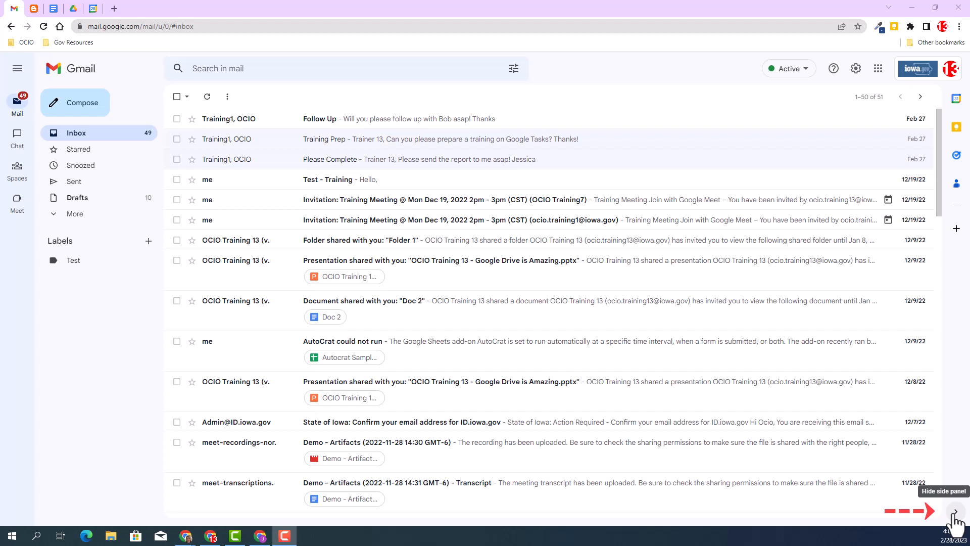
Hide the side panel and show it again, ending in the inbox
left_click(954, 514)
left_click(955, 512)
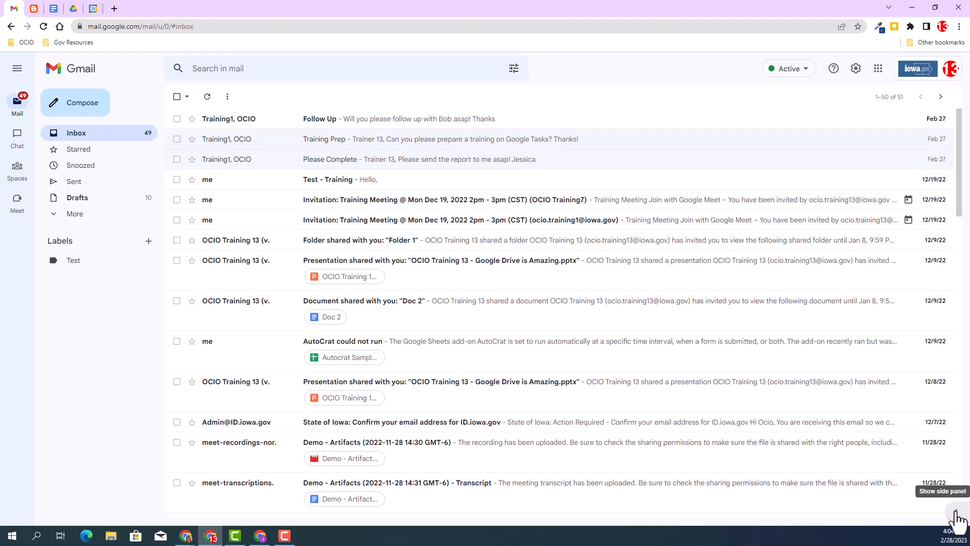
left_click(955, 512)
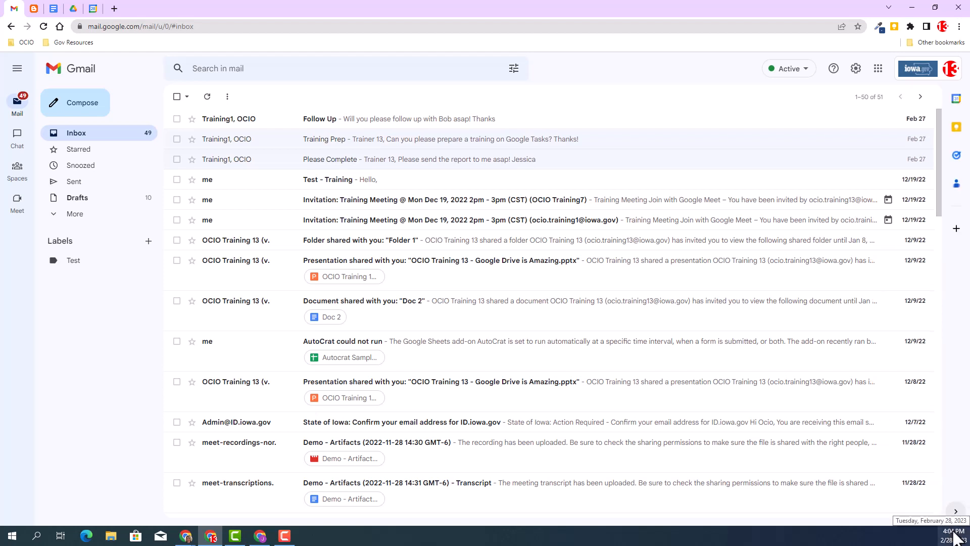
left_click(748, 326)
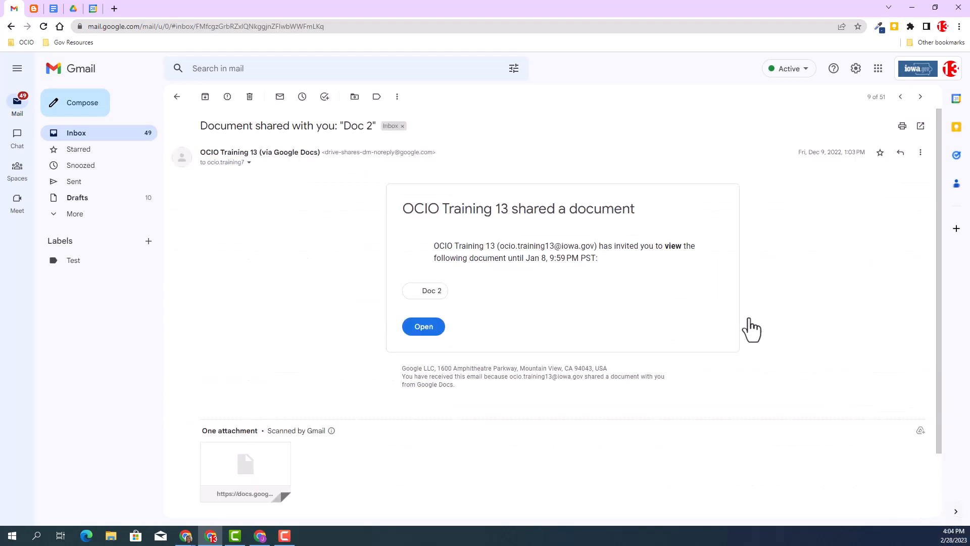
left_click(102, 135)
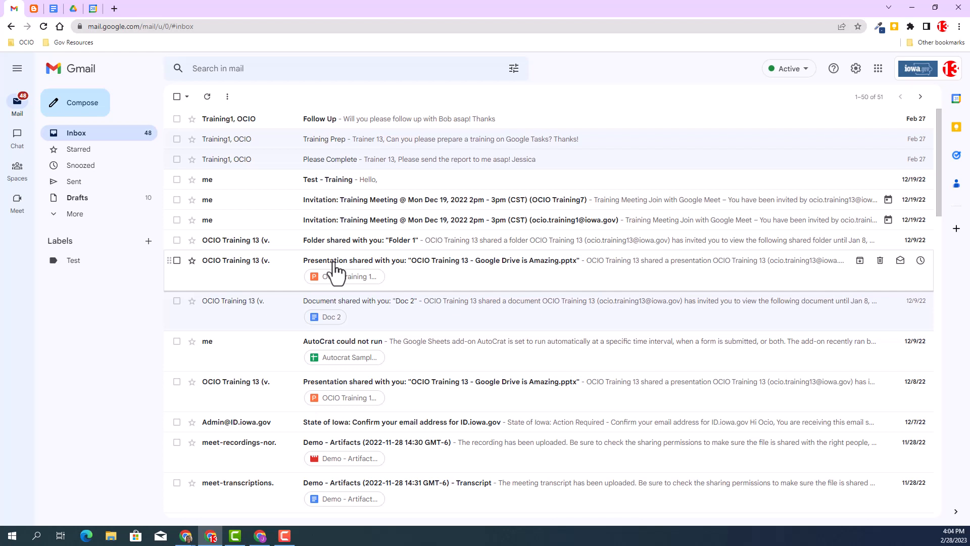
Examine the available actions for the Follow Up email in the inbox and in the opened message, ending in the inbox
right_click(177, 122)
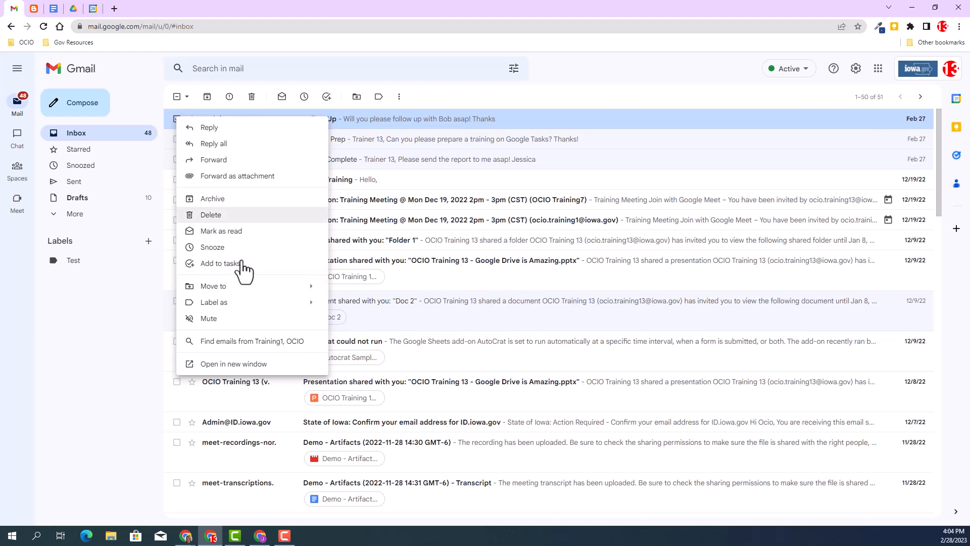
left_click(353, 124)
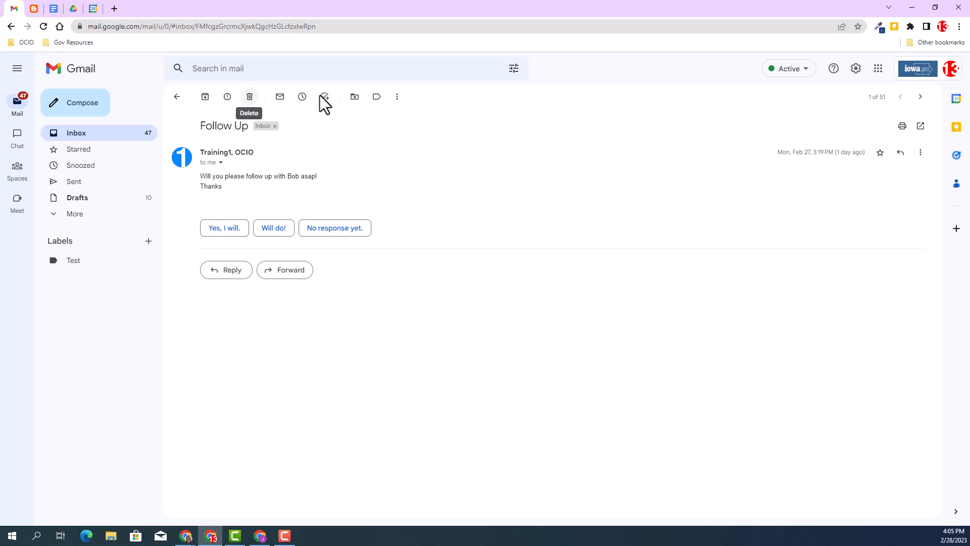
left_click(177, 96)
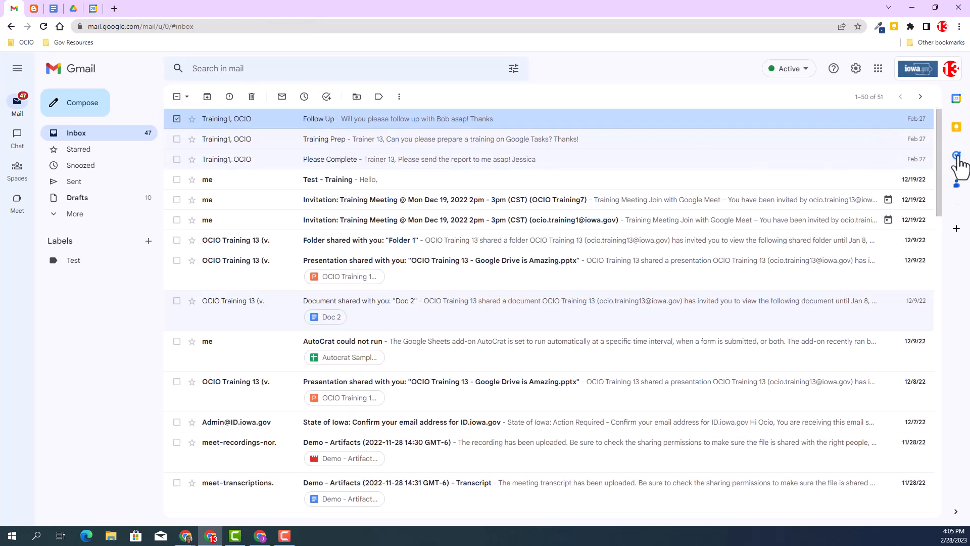
Show the Tasks list beside the inbox and create a task in My Tasks from the Follow Up email
left_click(957, 155)
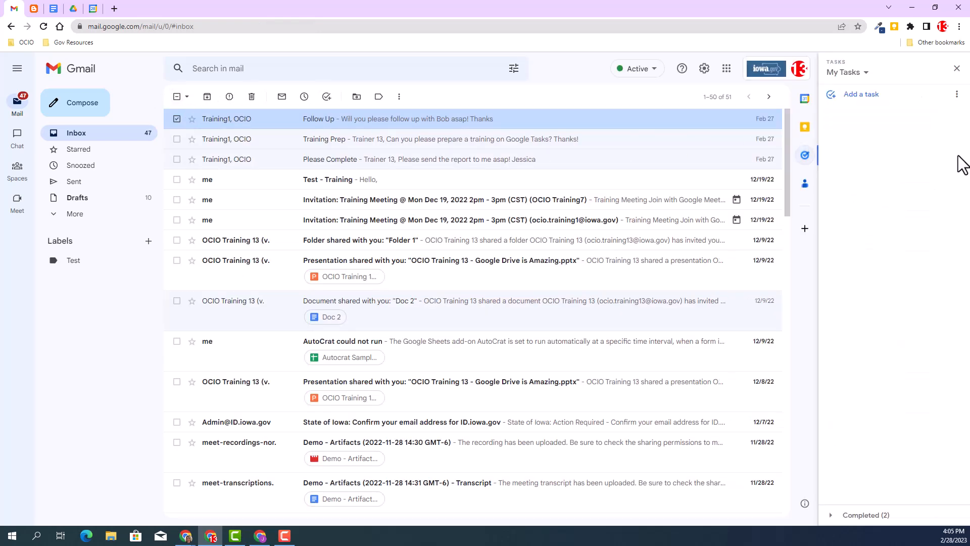
left_click_drag(227, 128, 874, 148)
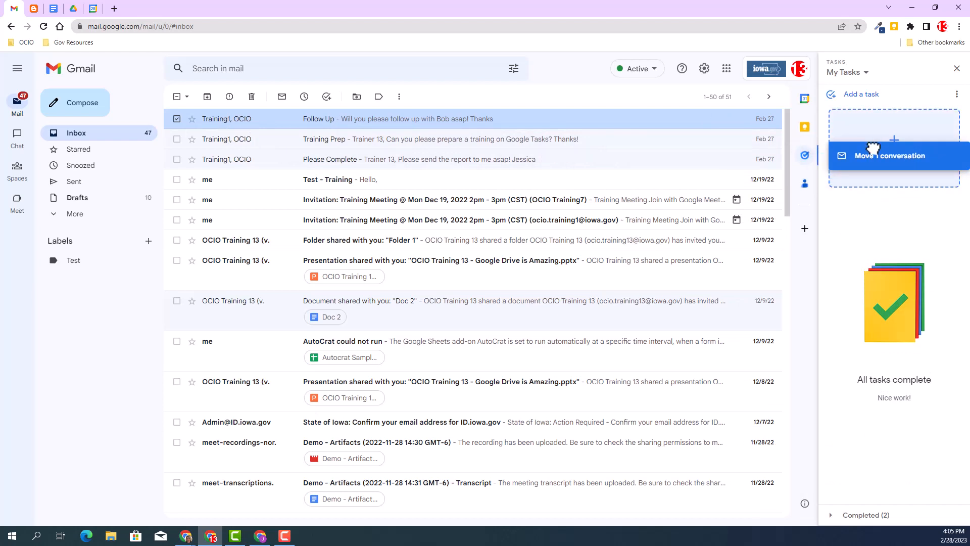
left_click_drag(873, 148, 873, 148)
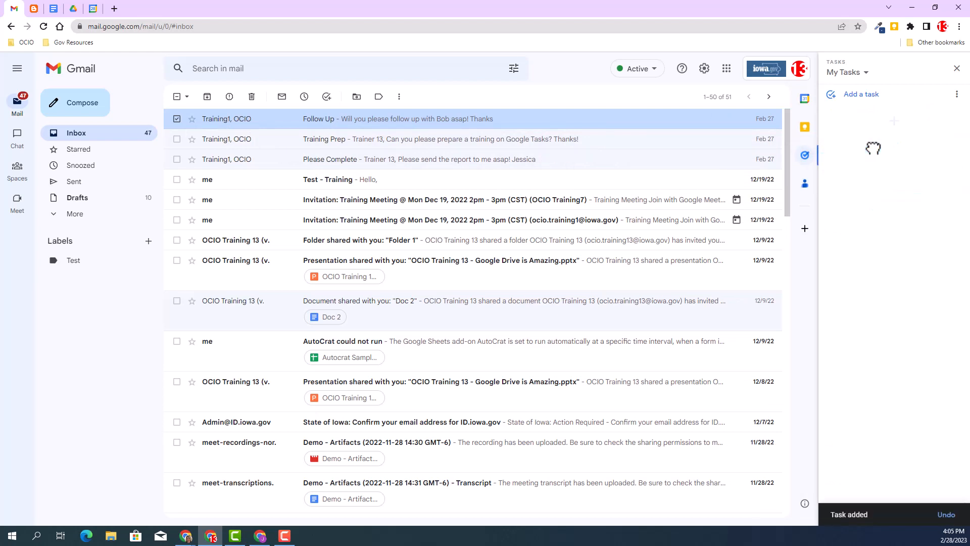
left_click(911, 247)
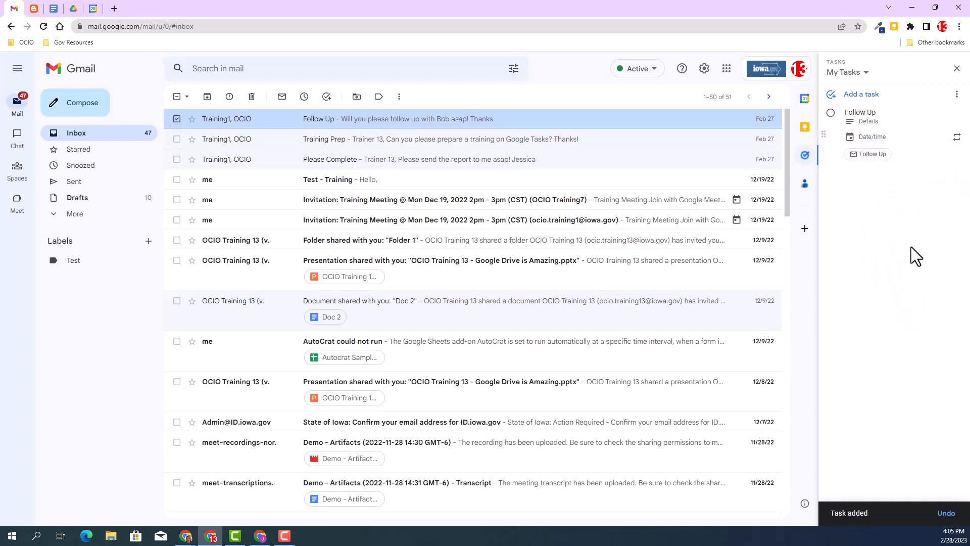
Schedule the Follow Up task for February 28, 2023 at 6:00 PM, repeating daily until Mar 30, 2023
left_click(861, 113)
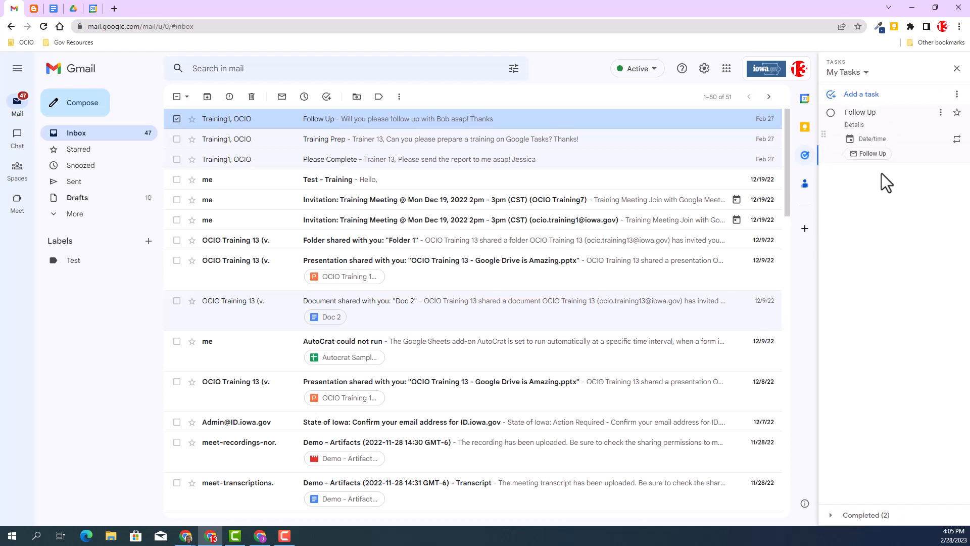
left_click(872, 138)
left_click(870, 160)
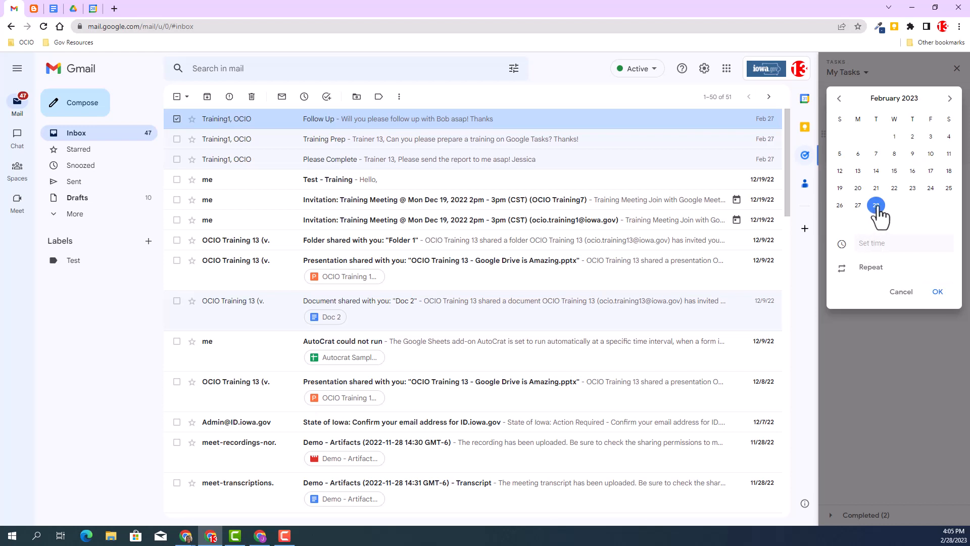
left_click(869, 243)
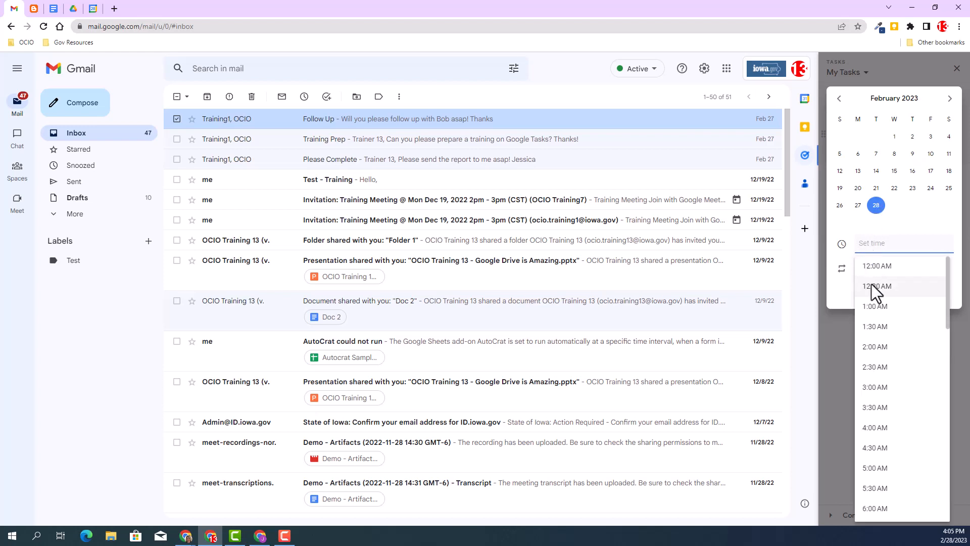
scroll(880, 468, "down", 6)
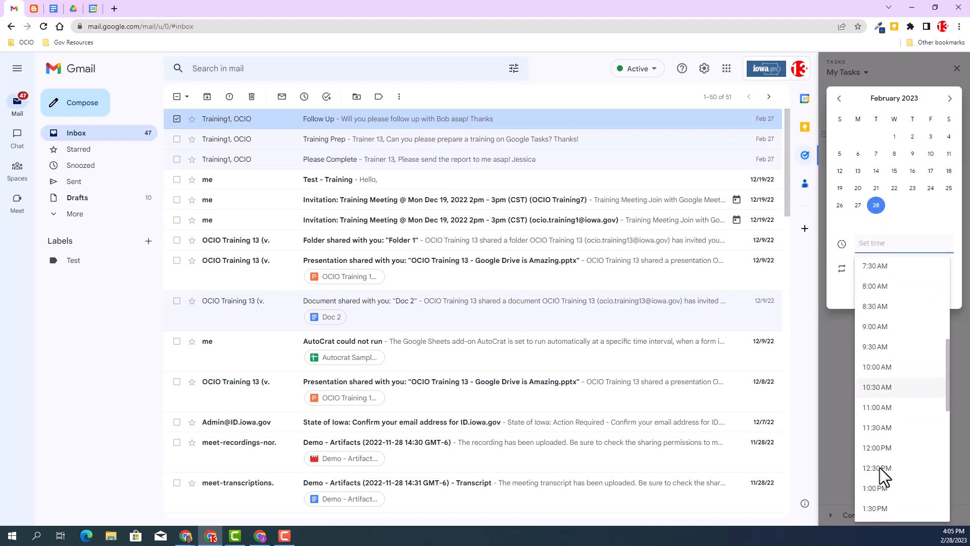
scroll(880, 468, "down", 5)
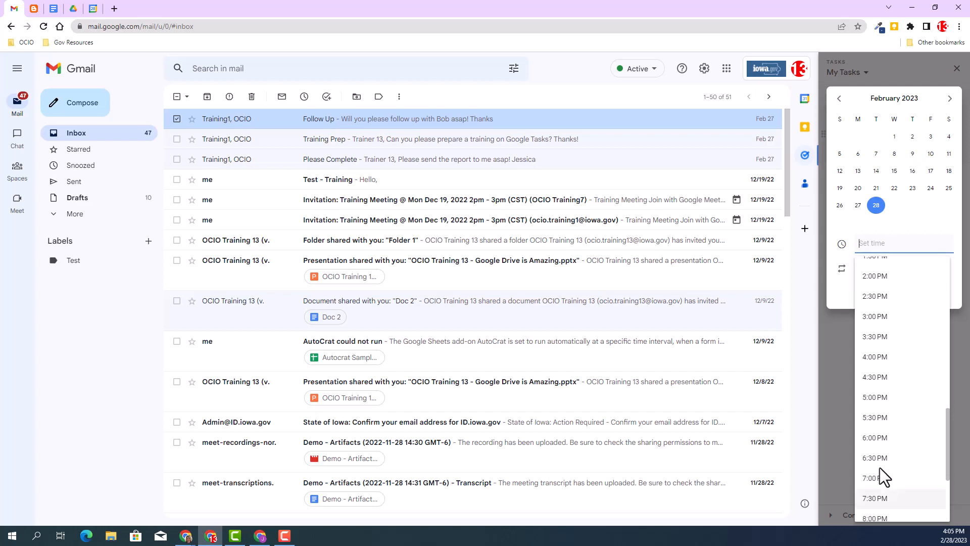
left_click(884, 439)
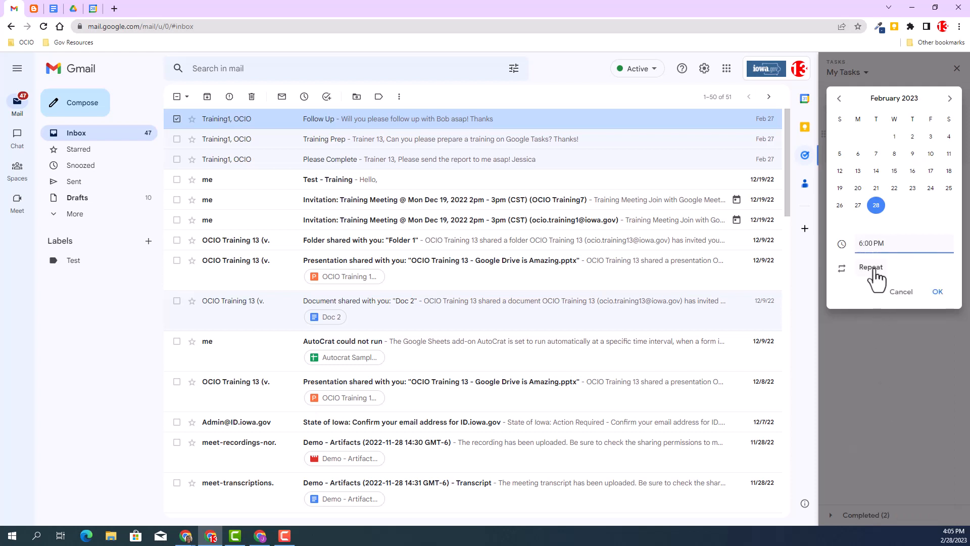
left_click(873, 268)
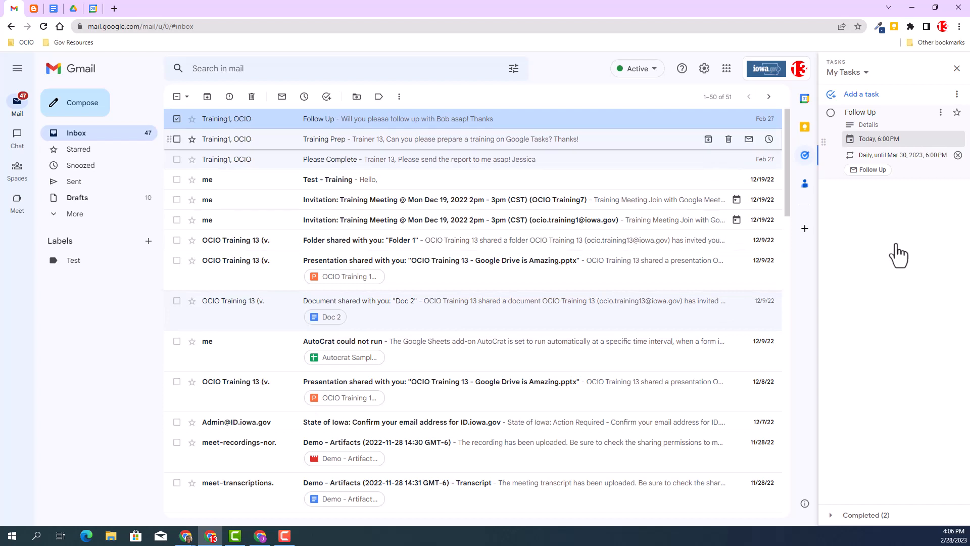
Add the direct chat message requesting the quarterly report to Tasks
left_click(17, 136)
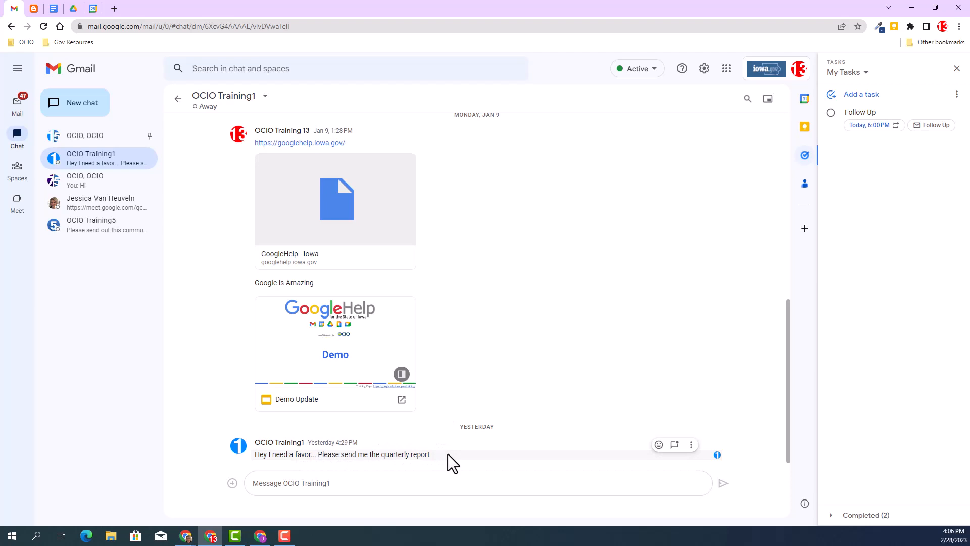
left_click(691, 445)
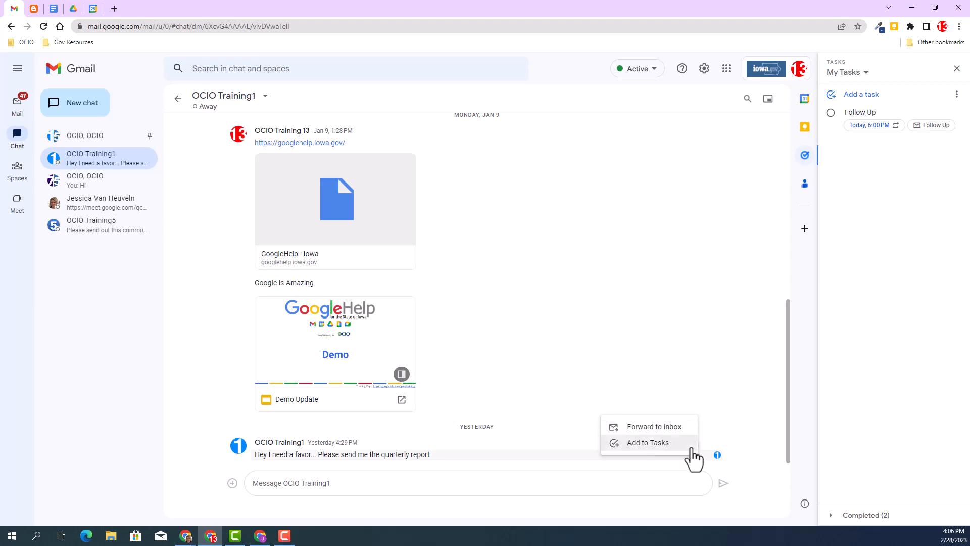
left_click(666, 457)
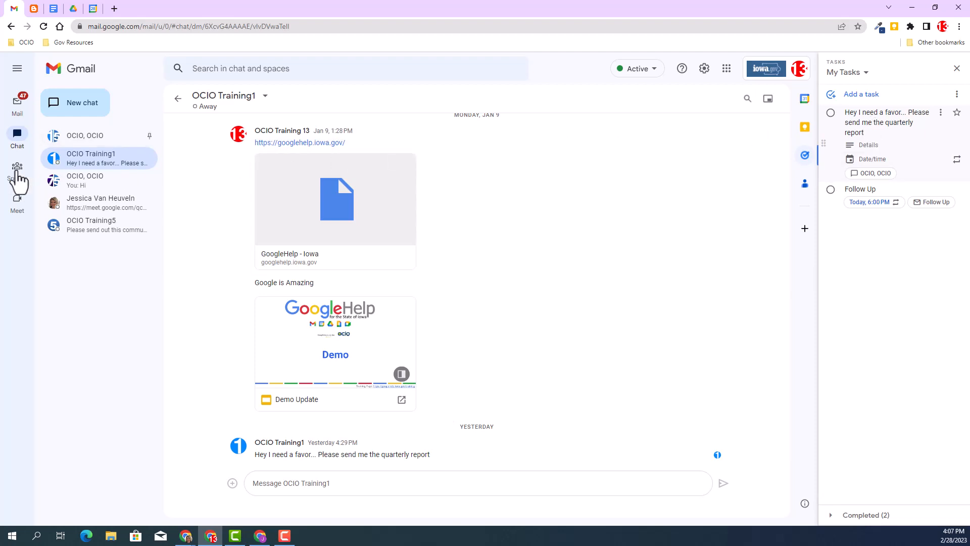
Start a space task titled "Send Comm" in the Demo - (in-line threading) space and assign it to your own account
mouse_move(19, 172)
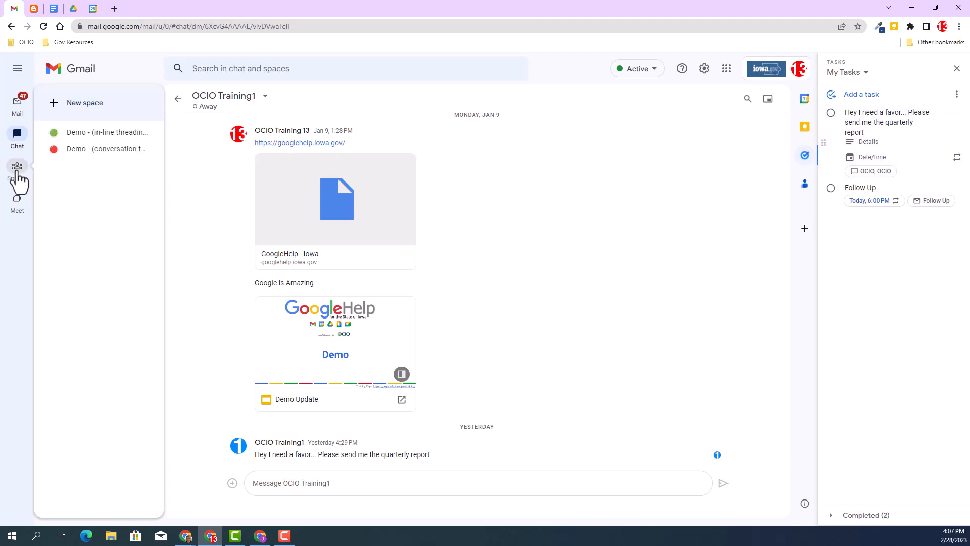
left_click(92, 134)
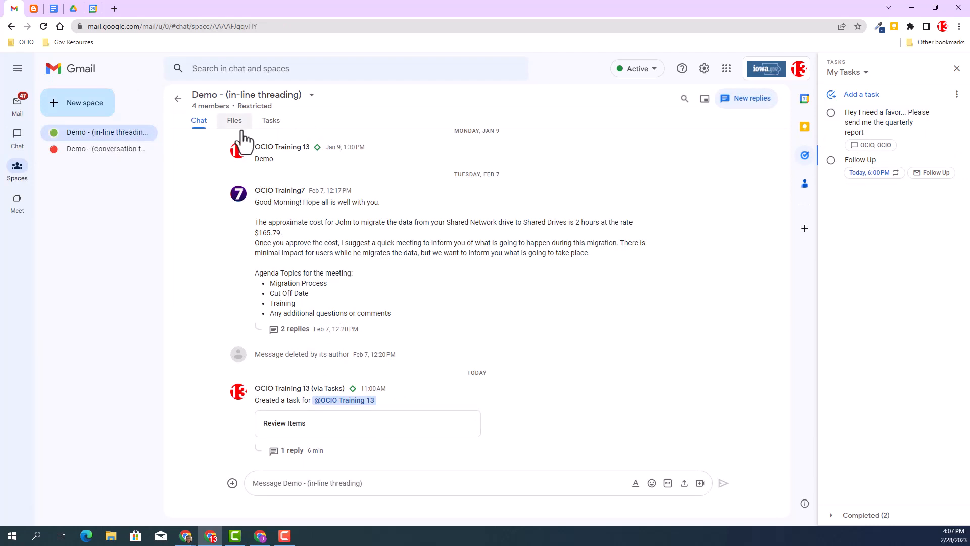
left_click(278, 132)
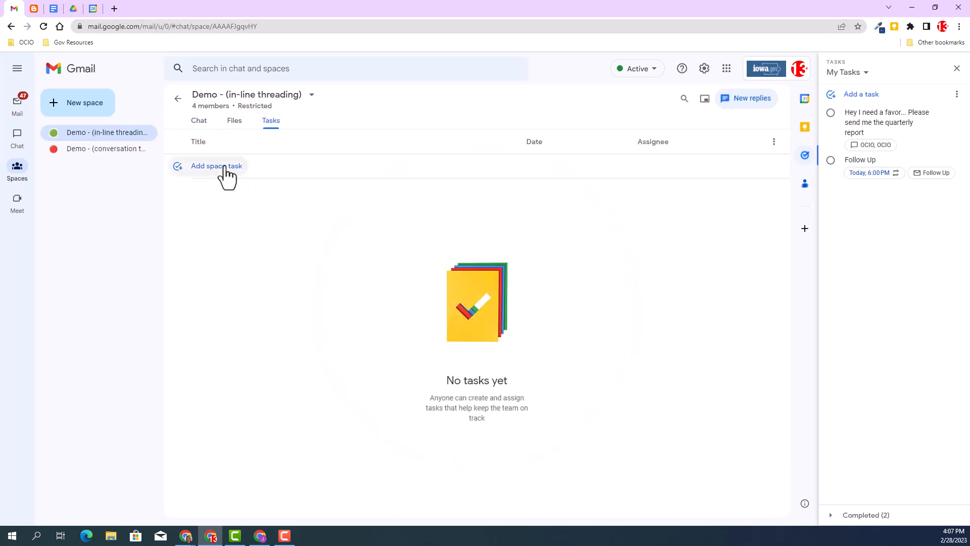
left_click(225, 169)
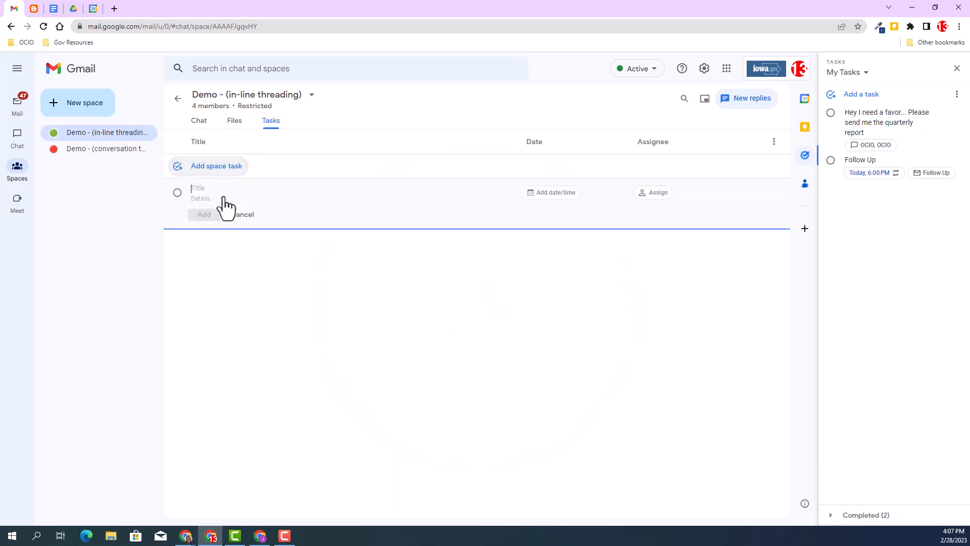
type("Sen")
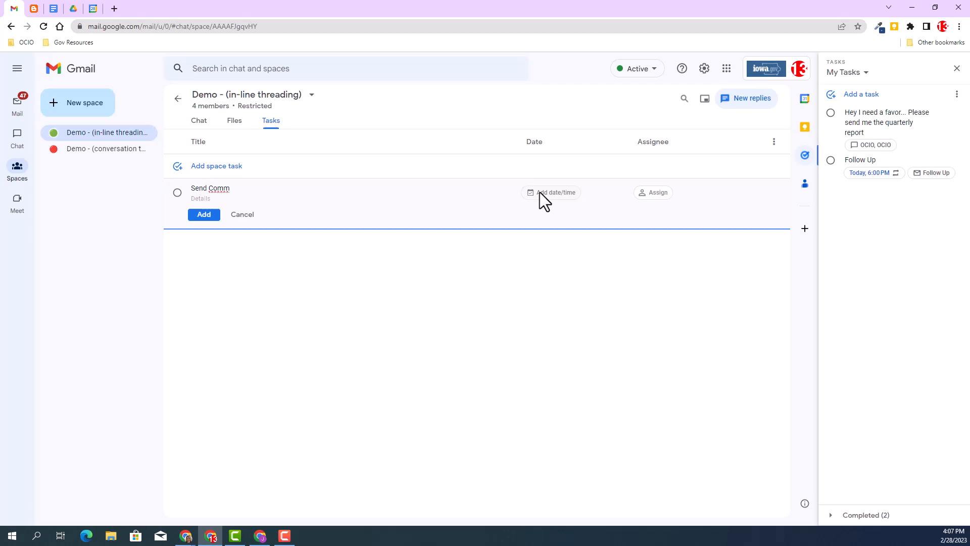
type("d Comm")
left_click(653, 194)
left_click(646, 222)
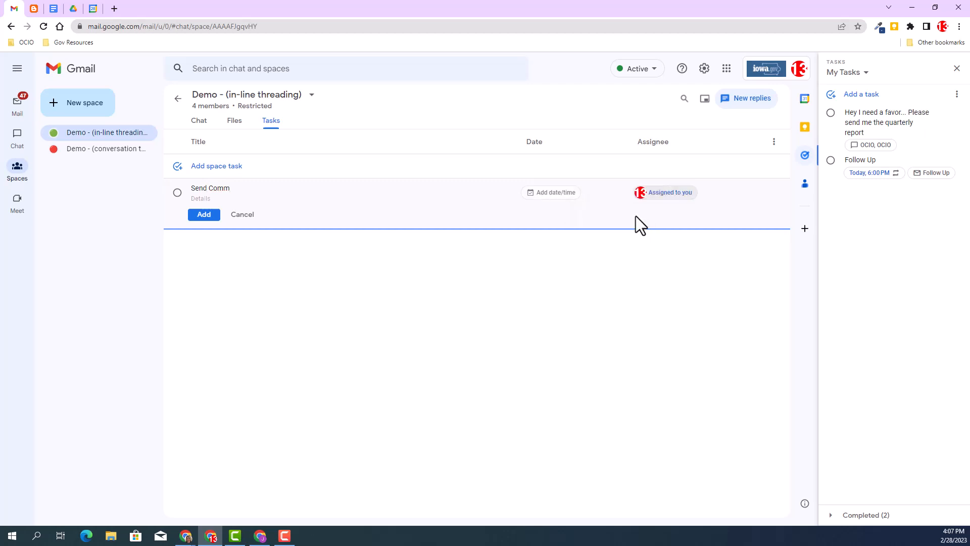
Set the Send Comm task's due date to February 28, 2023 at 7:30 PM and add it to the space
left_click(556, 193)
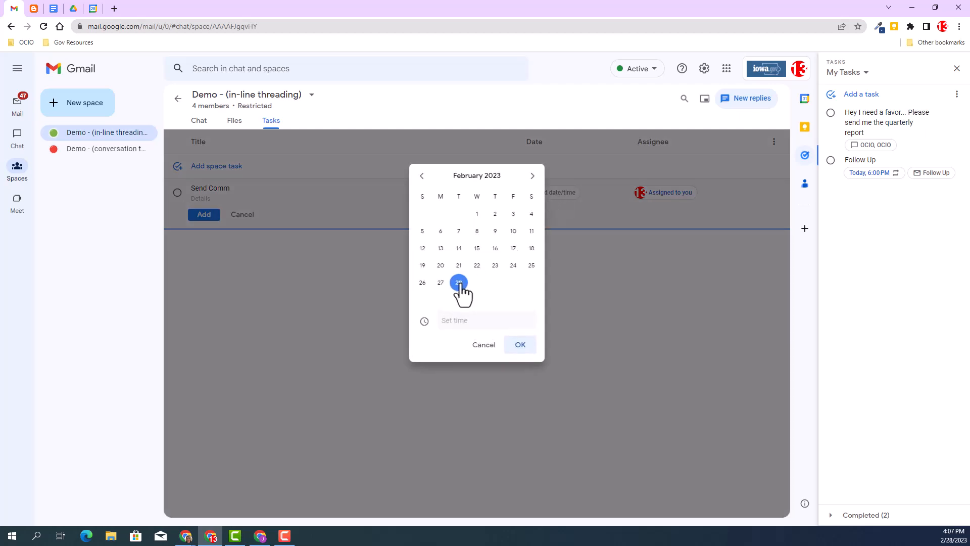
left_click(447, 320)
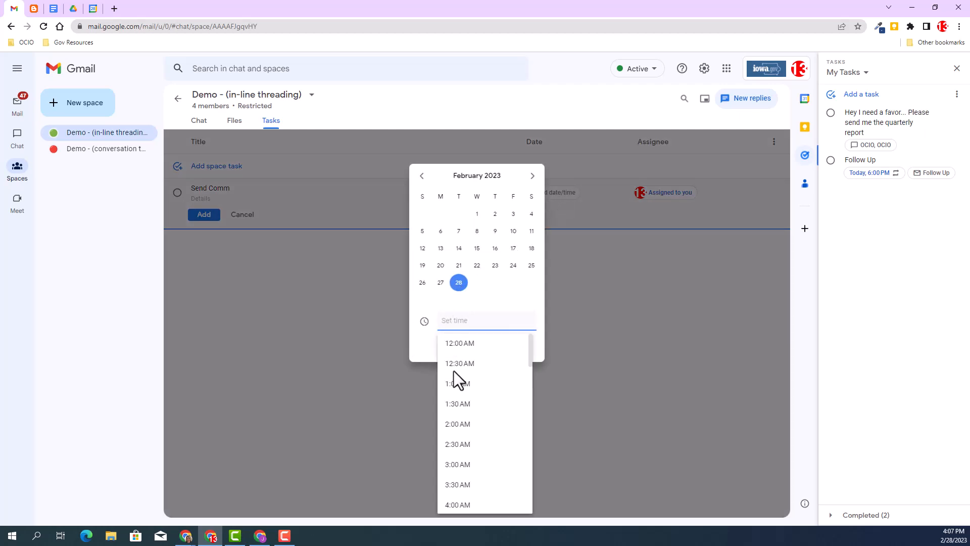
scroll(471, 483, "down", 15)
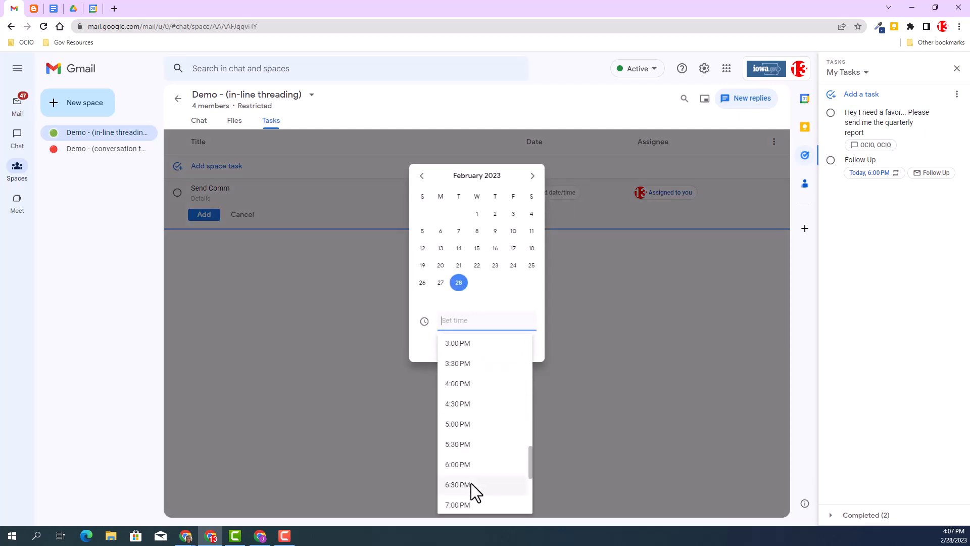
left_click(474, 343)
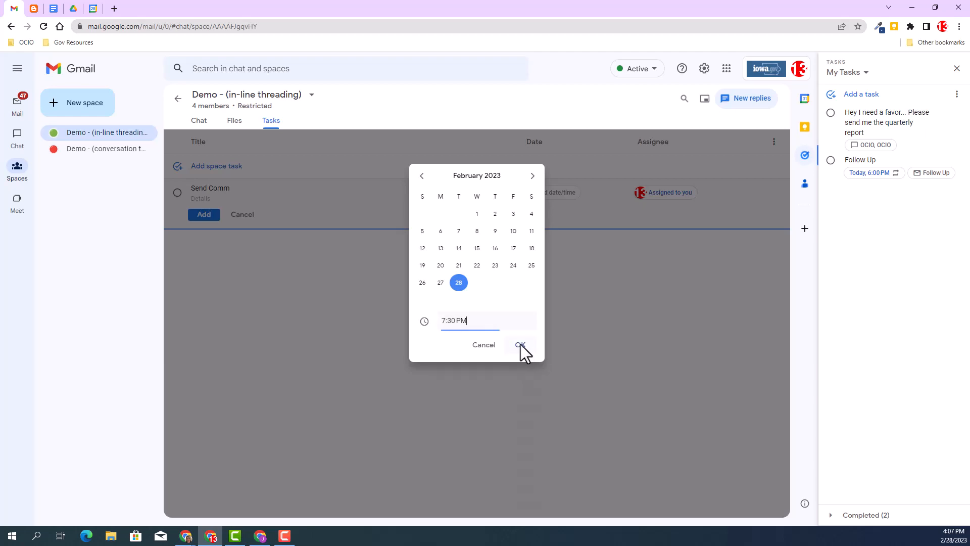
left_click(519, 346)
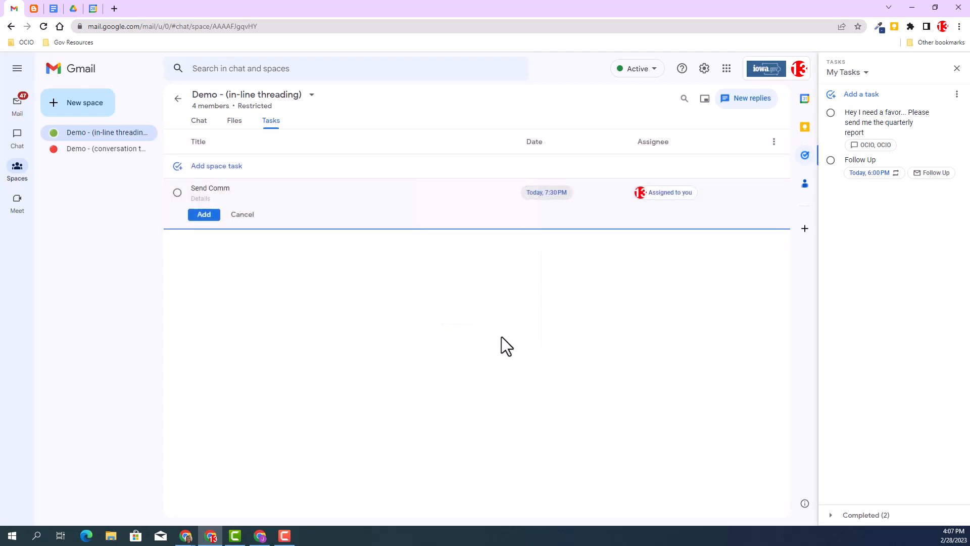
left_click(204, 214)
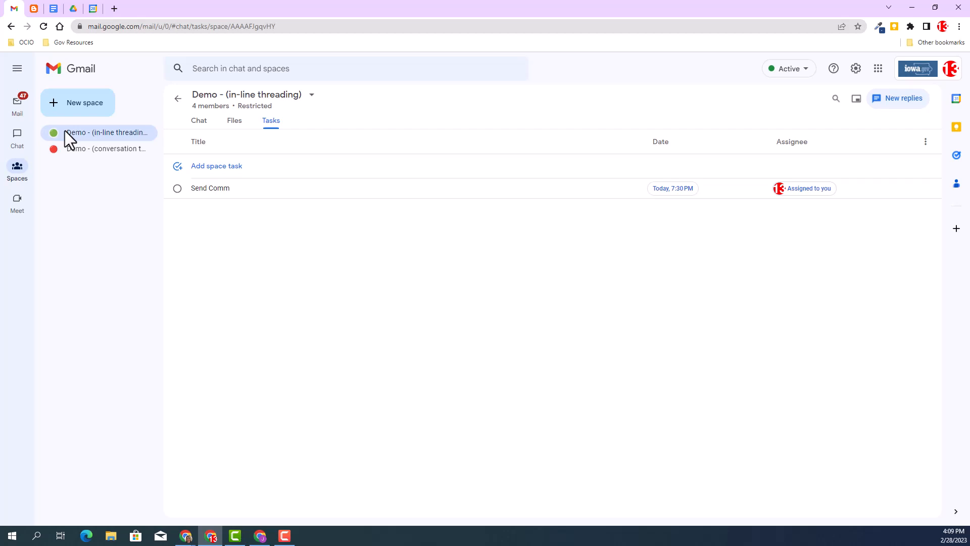
Show the My Tasks list again and open the email linked to the Follow Up task
left_click(957, 156)
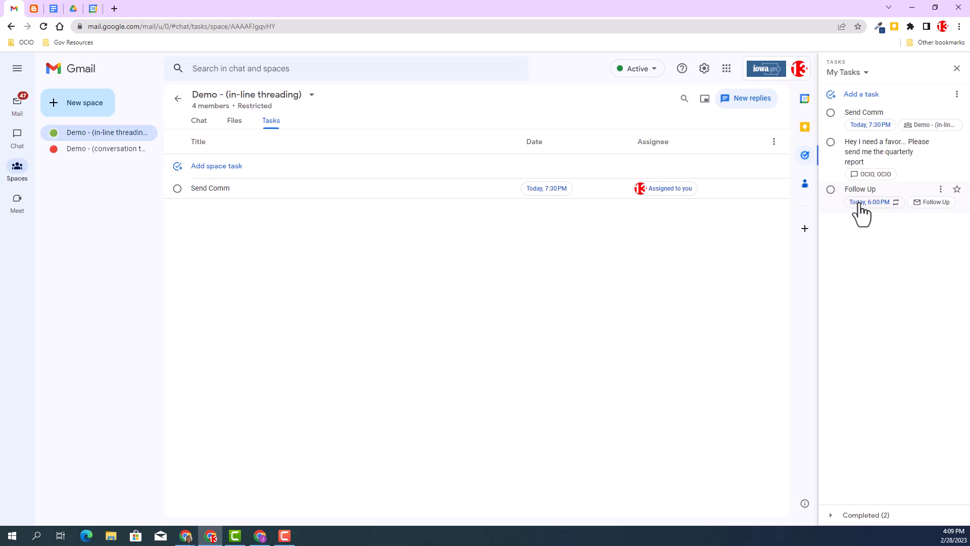
left_click(935, 203)
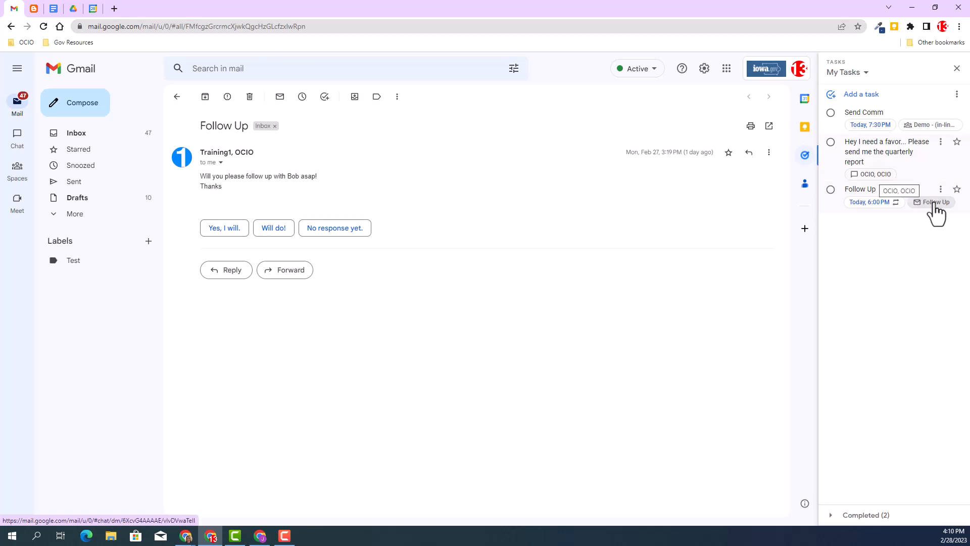
Open the chat linked to the quarterly report task, and view the February 28 Follow Up task's details in Google Calendar
left_click(862, 178)
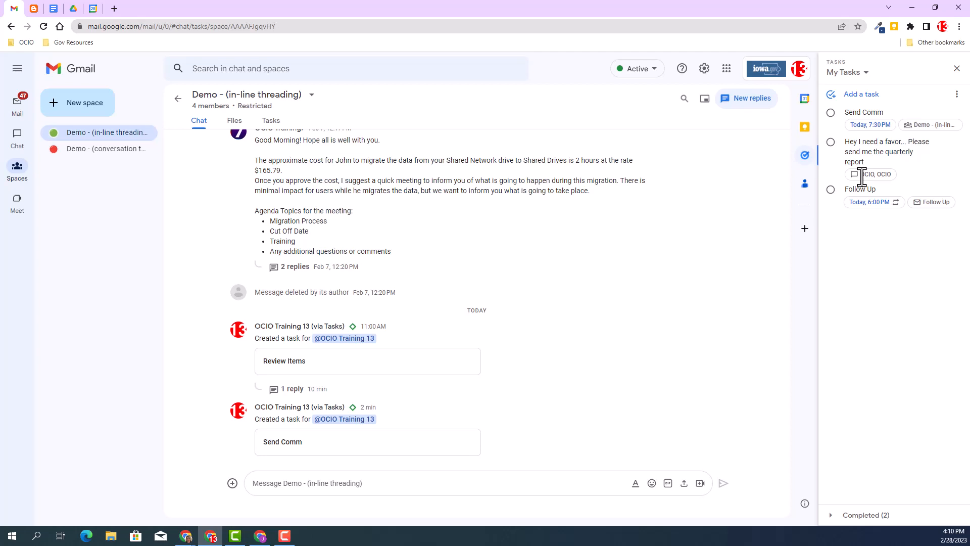
left_click(99, 10)
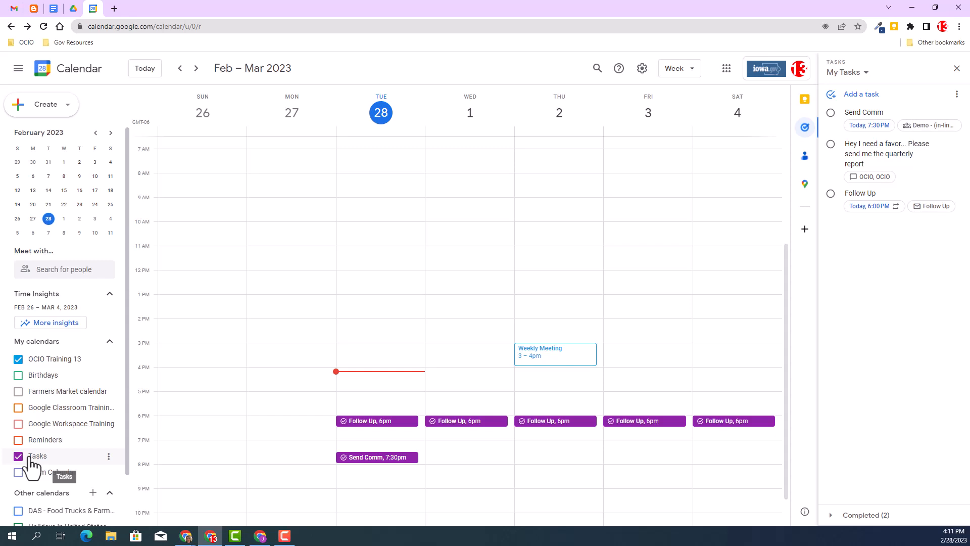
left_click(351, 422)
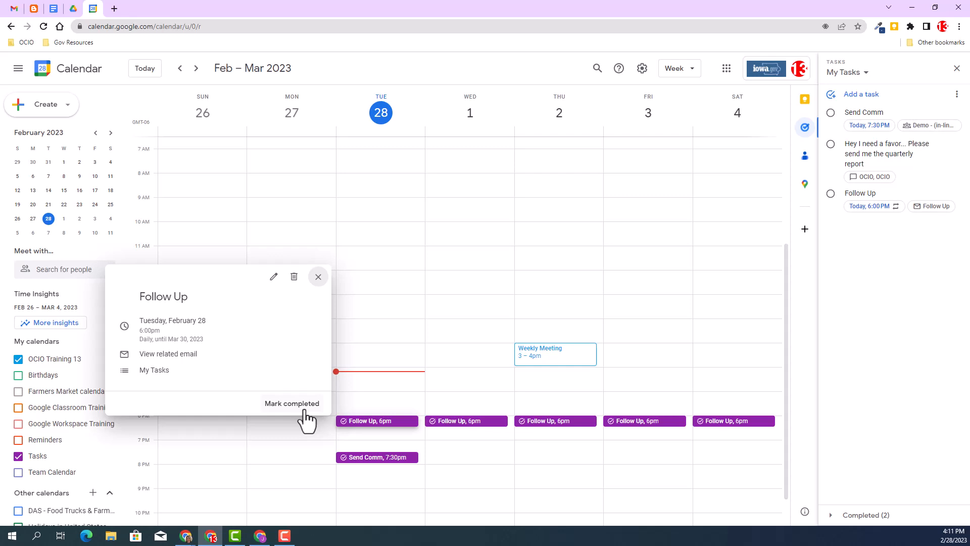
left_click(318, 276)
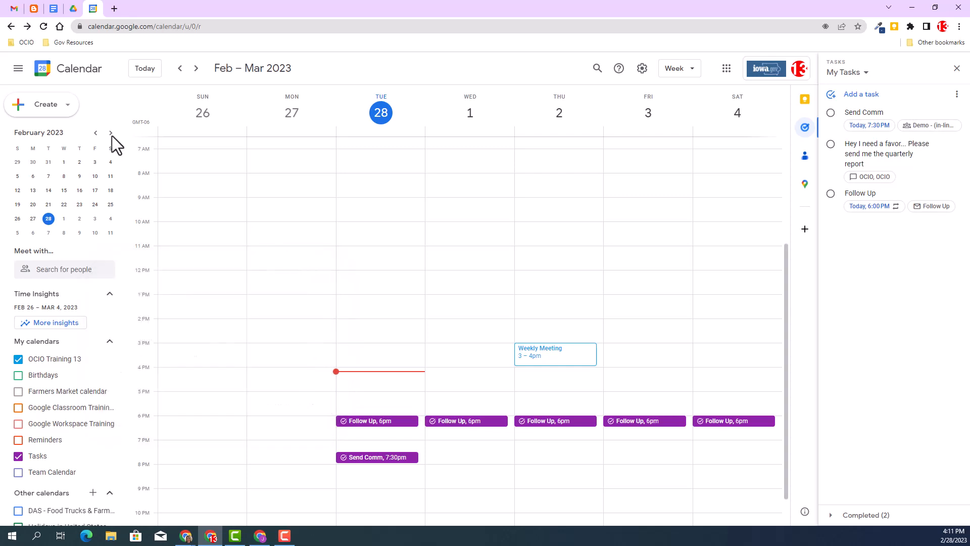
left_click(64, 106)
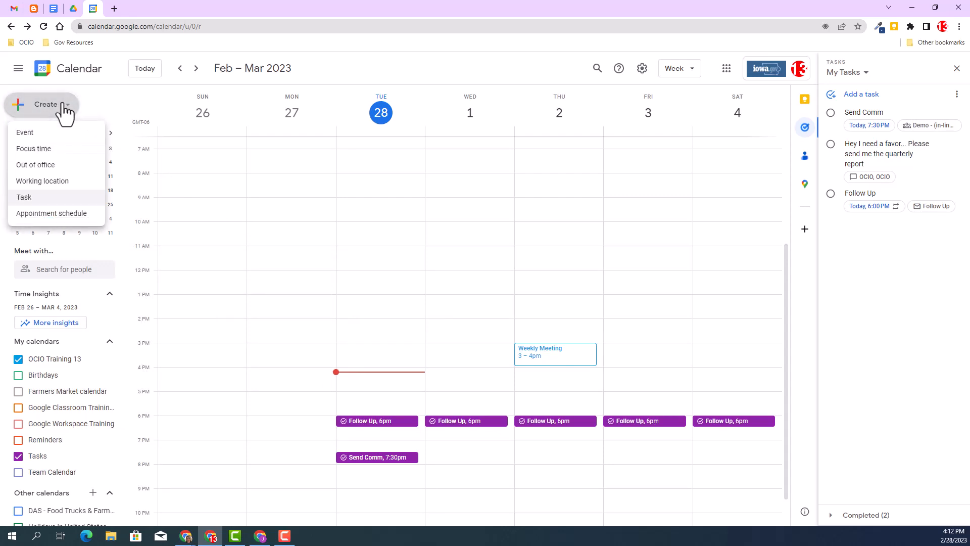
left_click(356, 276)
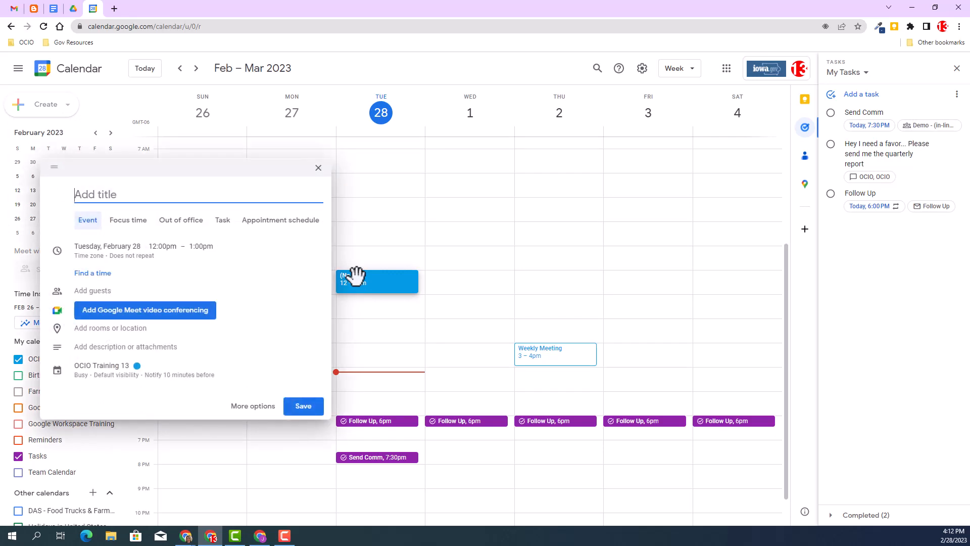
left_click(223, 221)
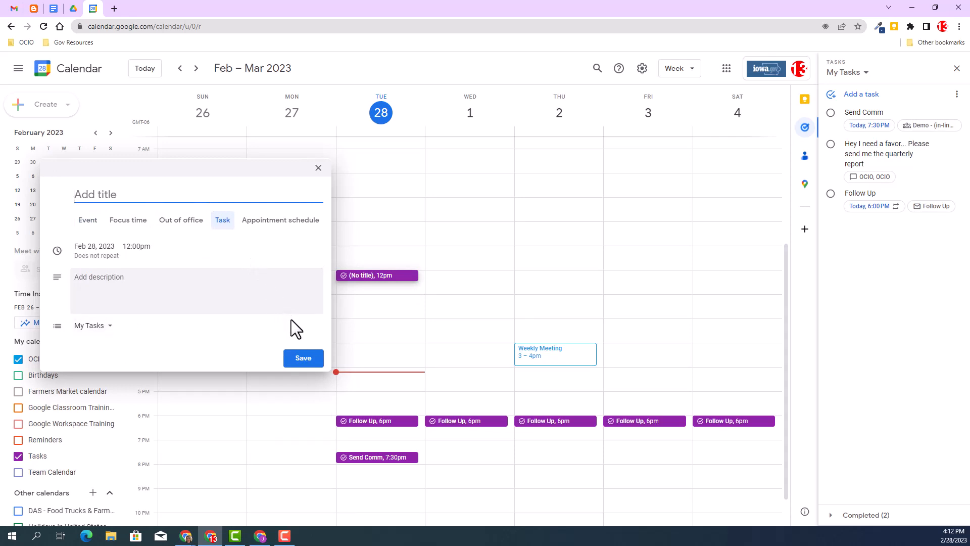
left_click(319, 168)
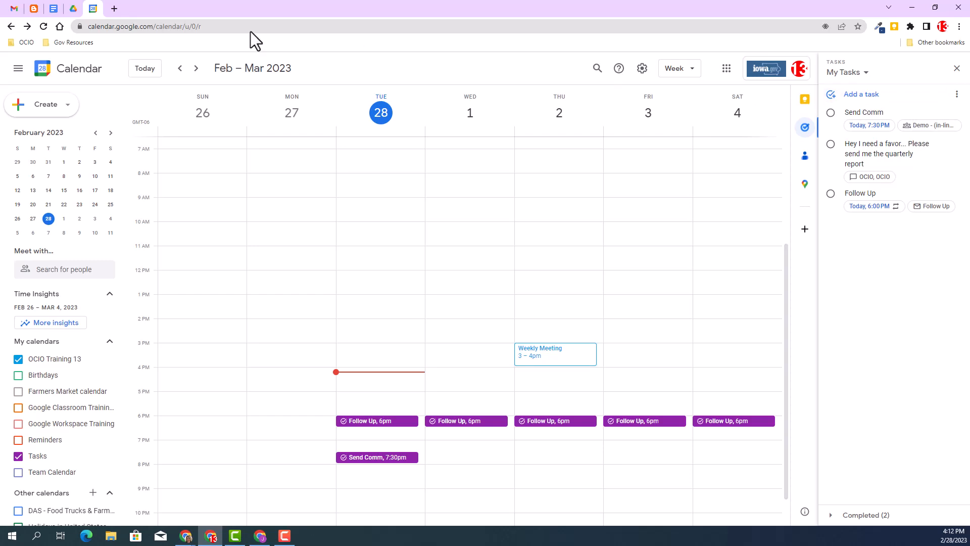
Switch to the Agenda document in Google Docs and view the checklist styles available for the action items
left_click(53, 10)
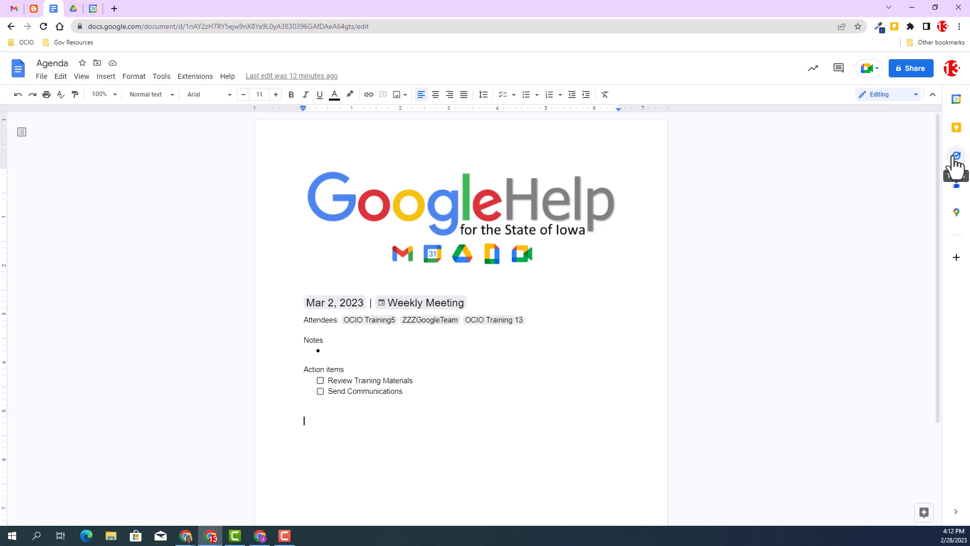
left_click(408, 394)
left_click(514, 95)
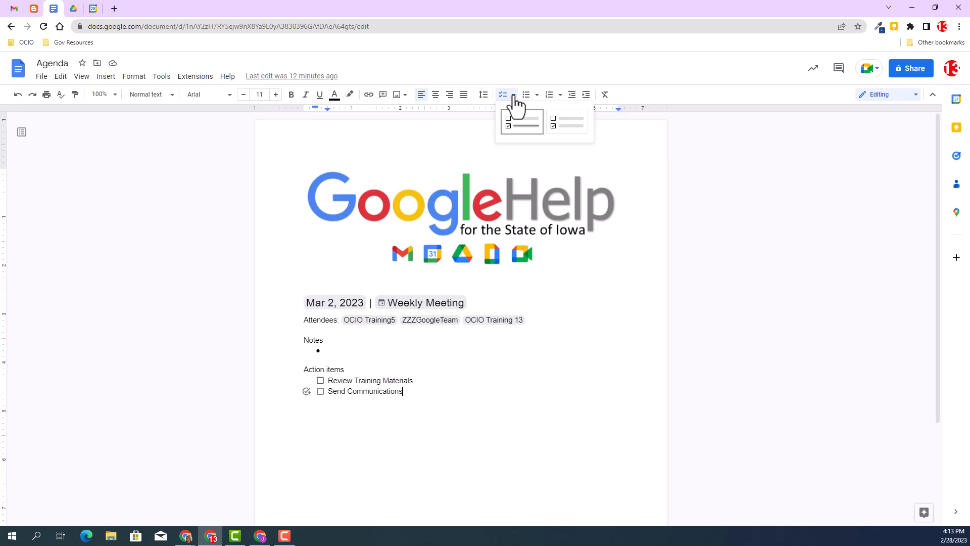
left_click(359, 427)
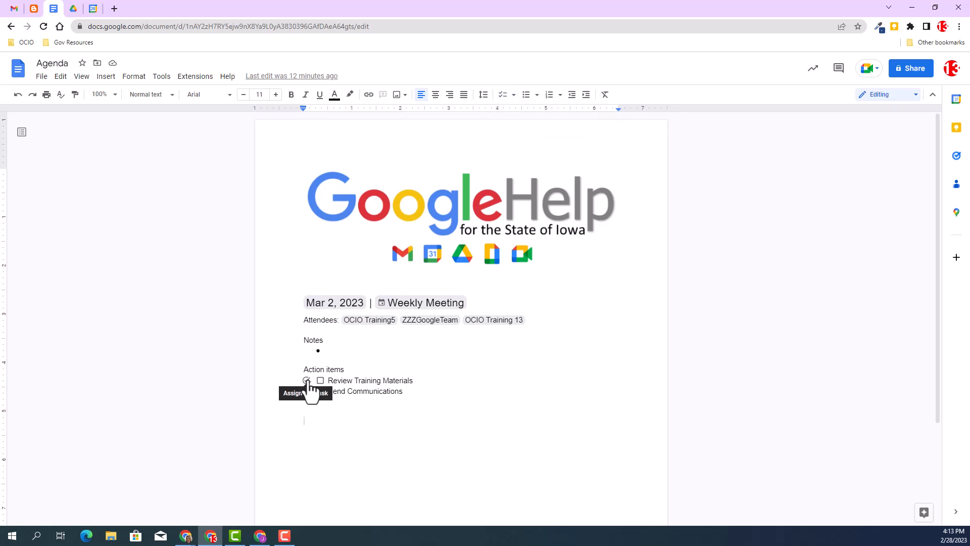
Assign the Review Training Materials action item as a task to your own account, due February 28, 2023
left_click(307, 381)
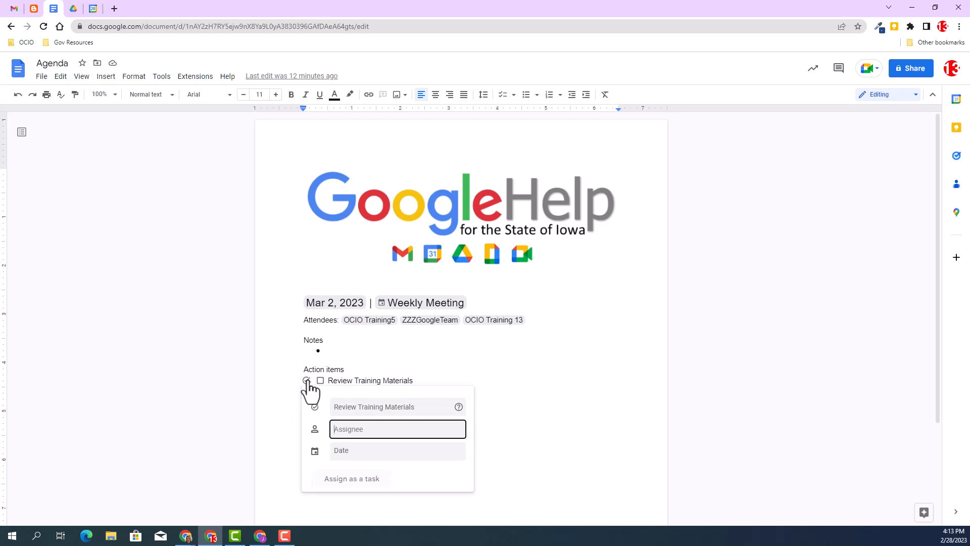
type("Ocio")
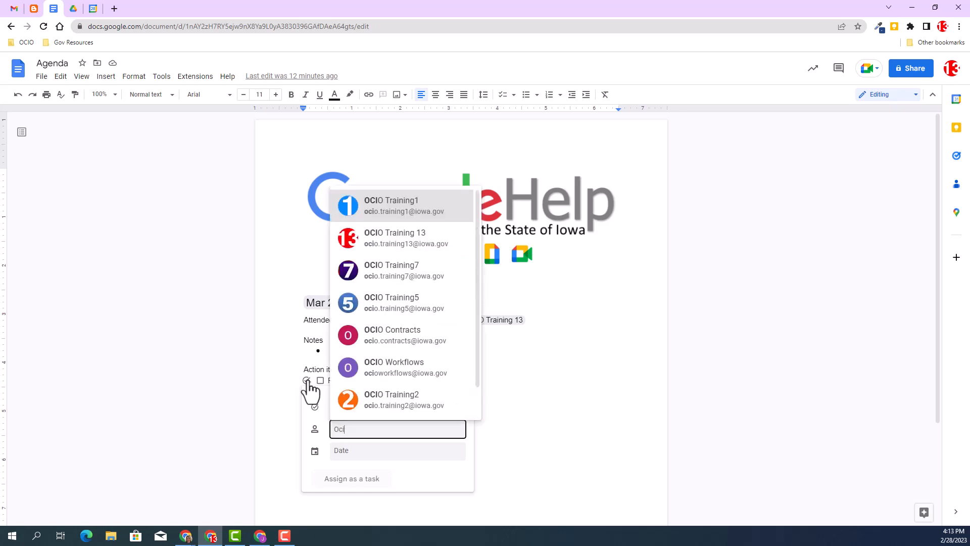
left_click(403, 240)
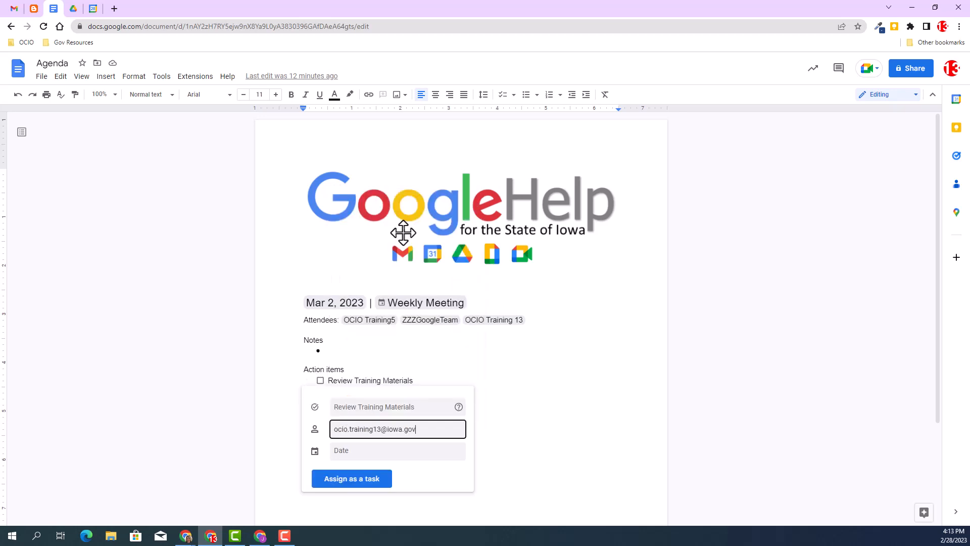
left_click(350, 451)
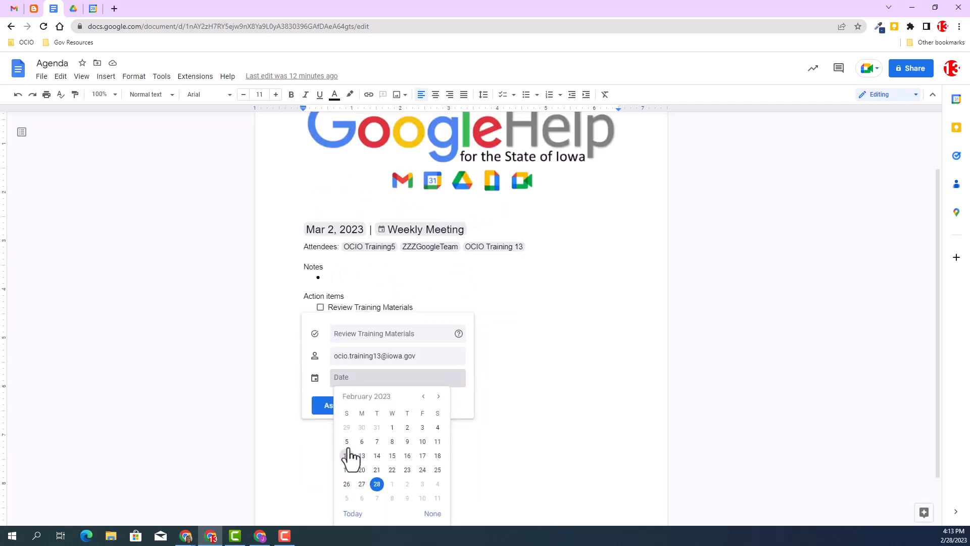
left_click(377, 484)
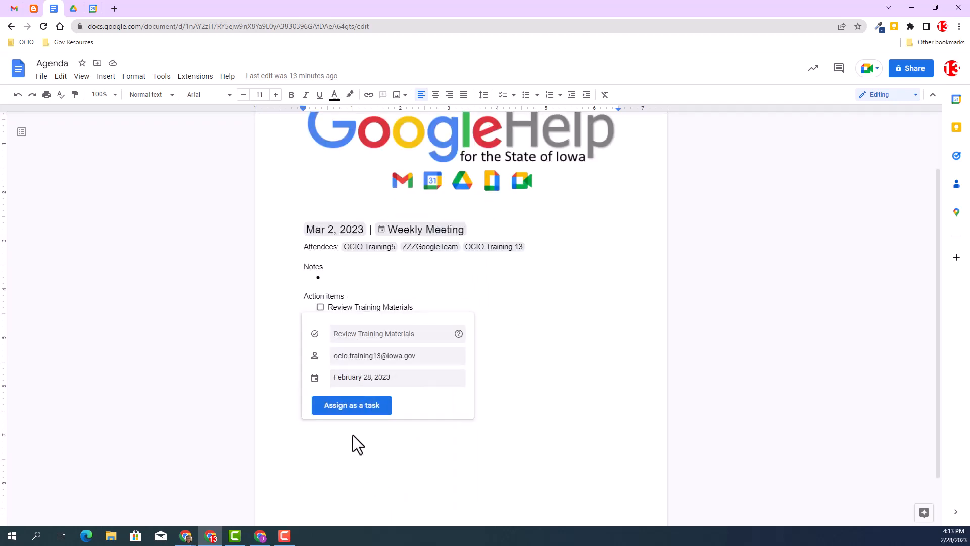
left_click(339, 410)
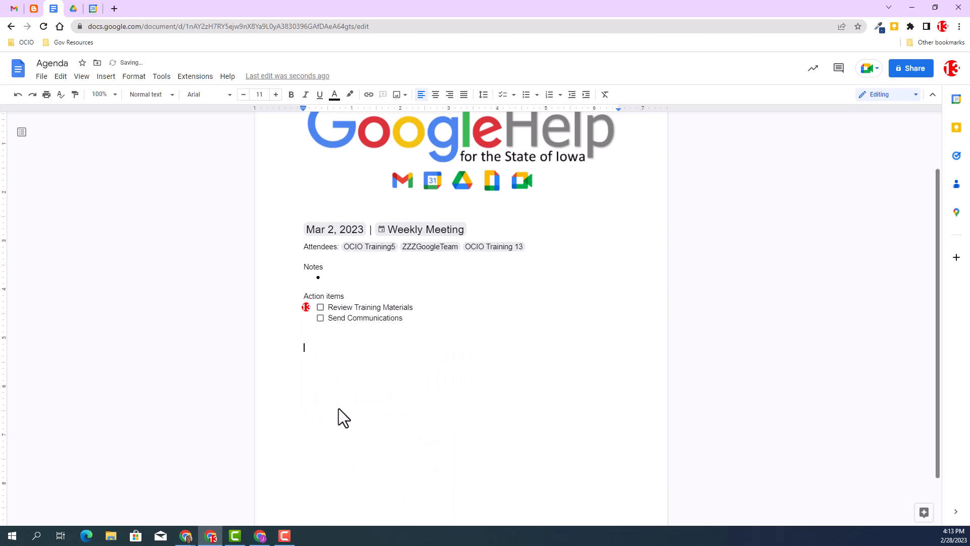
Show the My Tasks list beside the document and check off the Review Training Materials action item
left_click(957, 157)
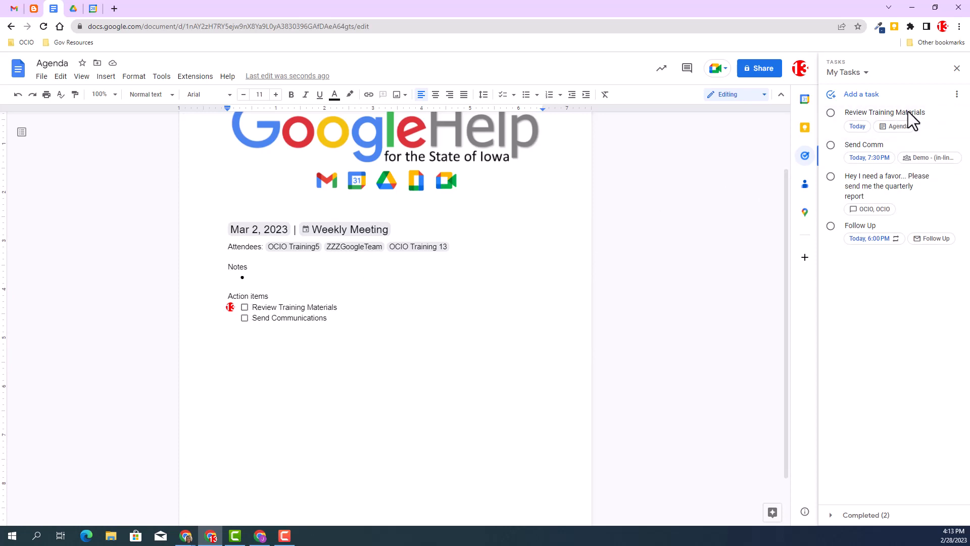
left_click(244, 308)
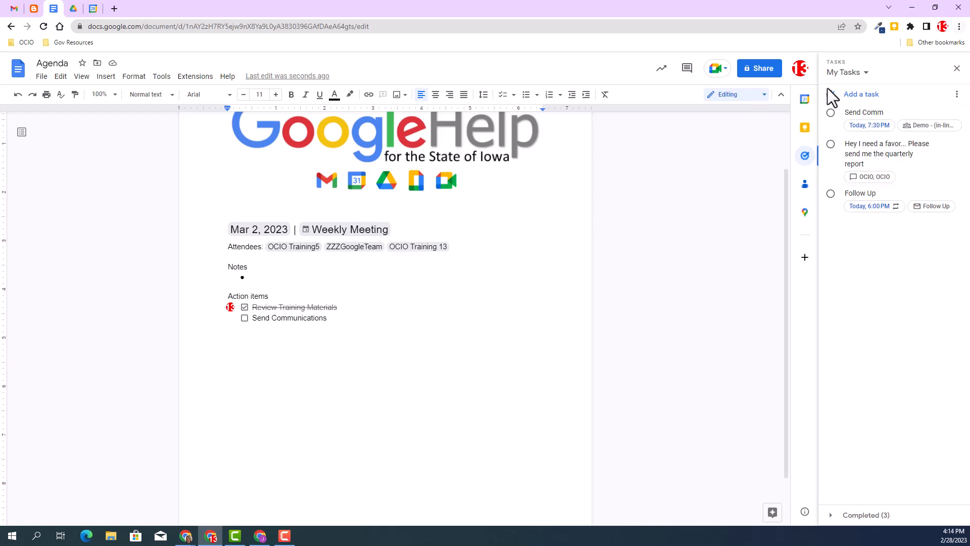
Star the Send Comm task and show the list of starred tasks
left_click(867, 74)
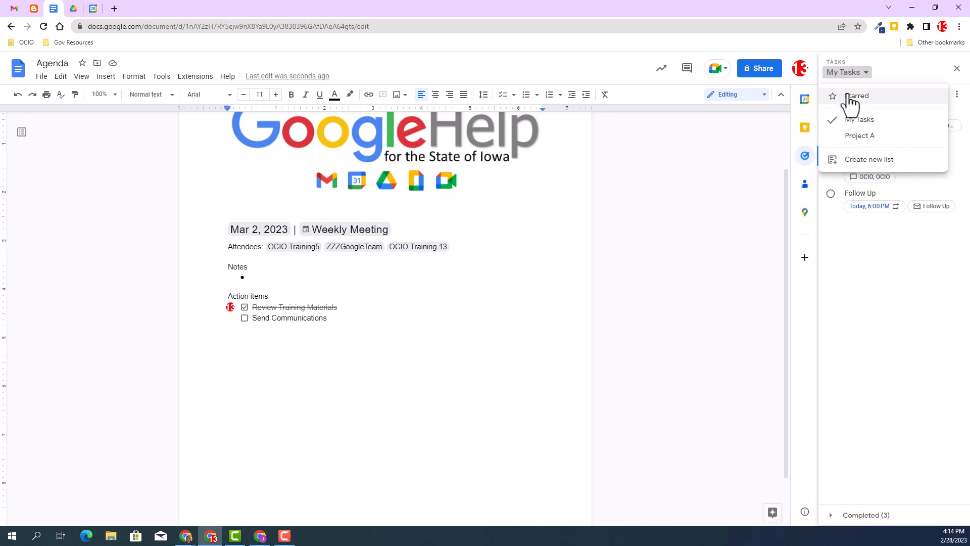
left_click(869, 295)
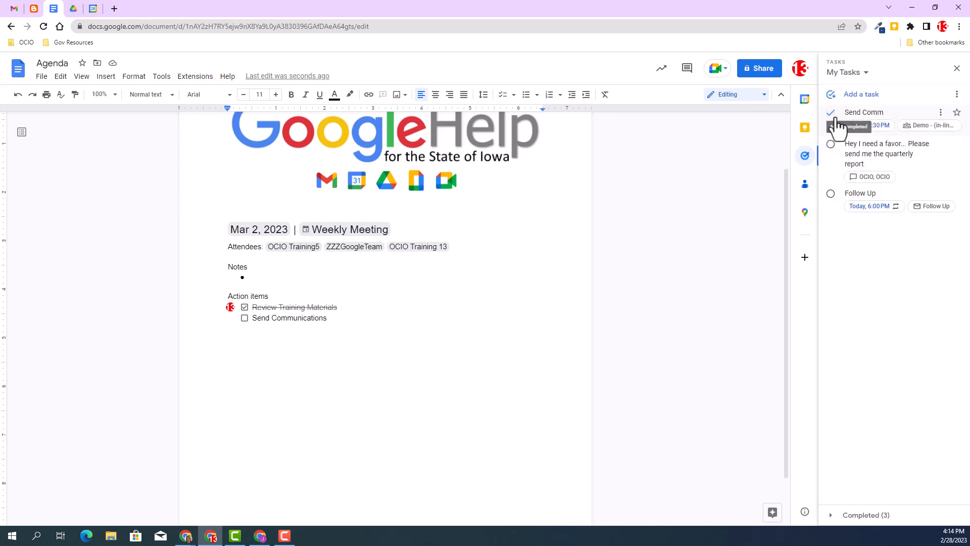
left_click(957, 113)
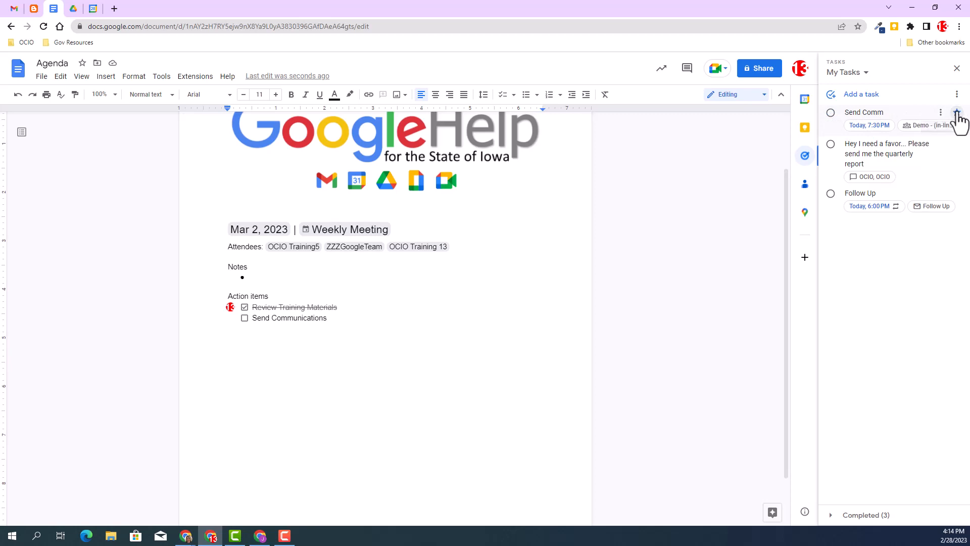
left_click(863, 73)
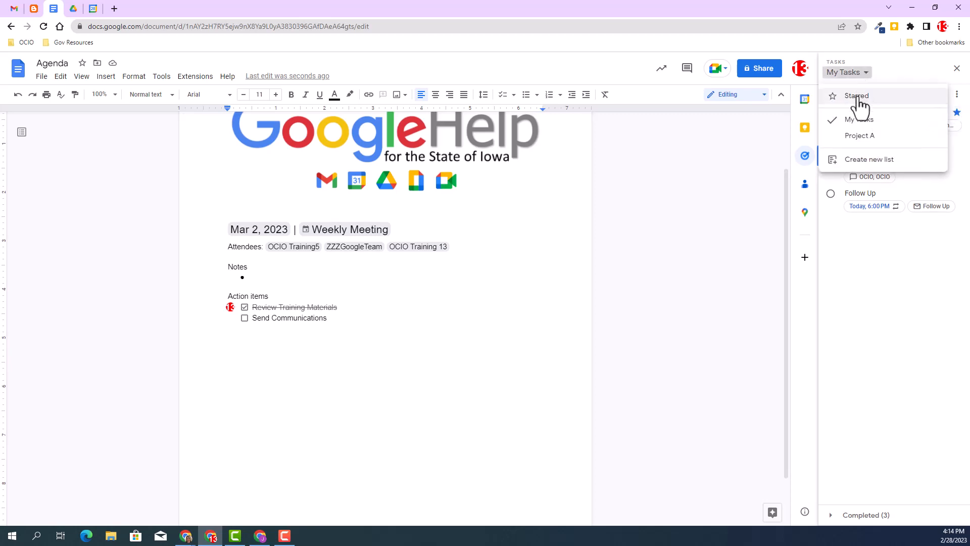
left_click(859, 96)
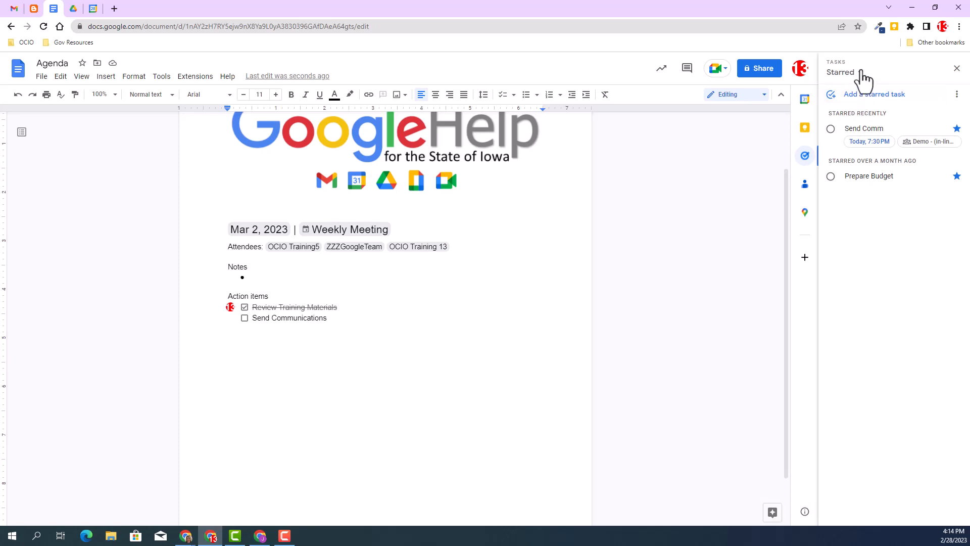
Return to the My Tasks list and move the Send Comm task to the Project A list
left_click(859, 74)
left_click(857, 120)
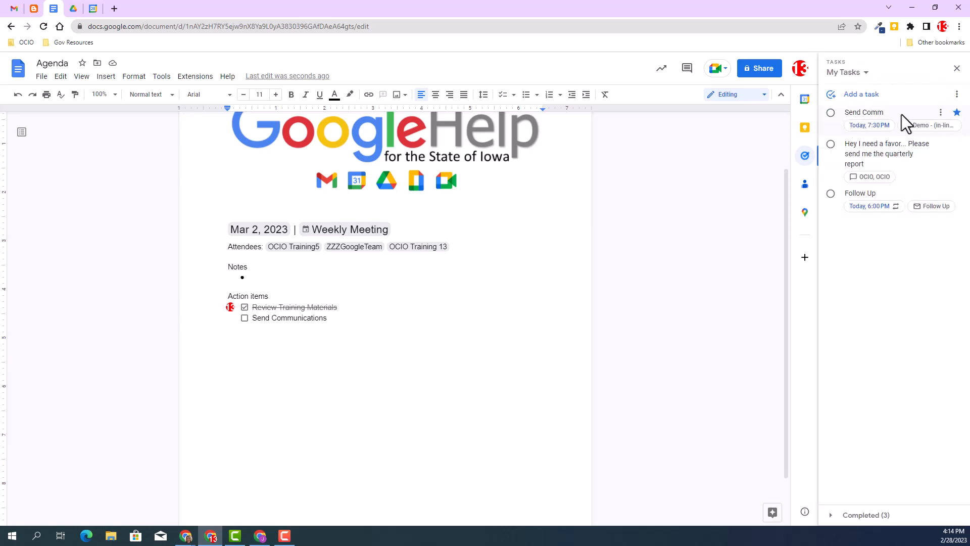
left_click(940, 113)
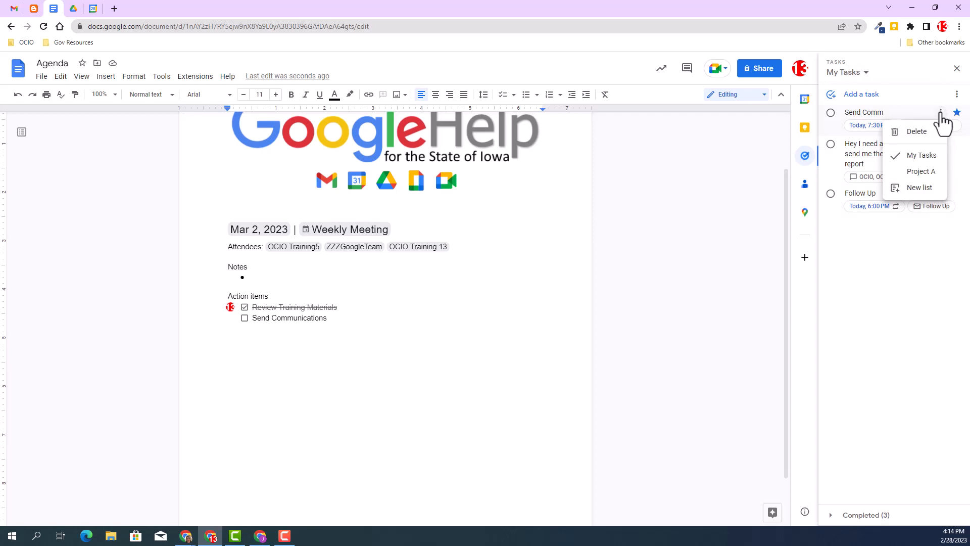
left_click(920, 172)
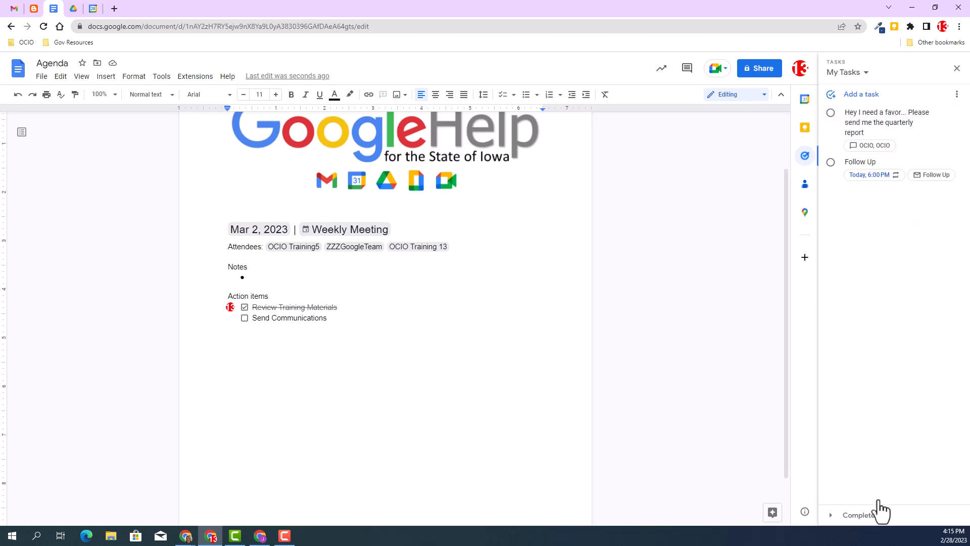
Mark the quarterly report task as completed, and restore it from the completed tasks
left_click(831, 114)
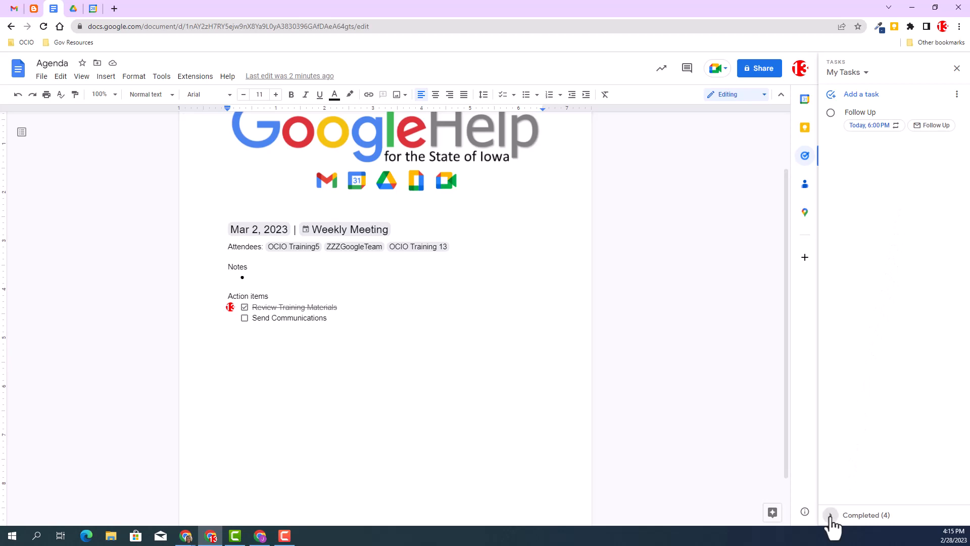
left_click(830, 515)
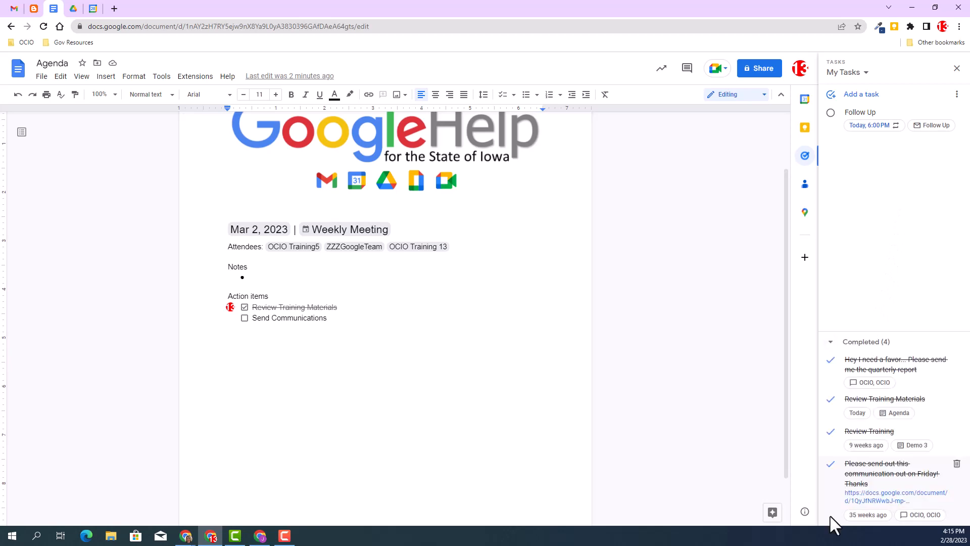
left_click(831, 361)
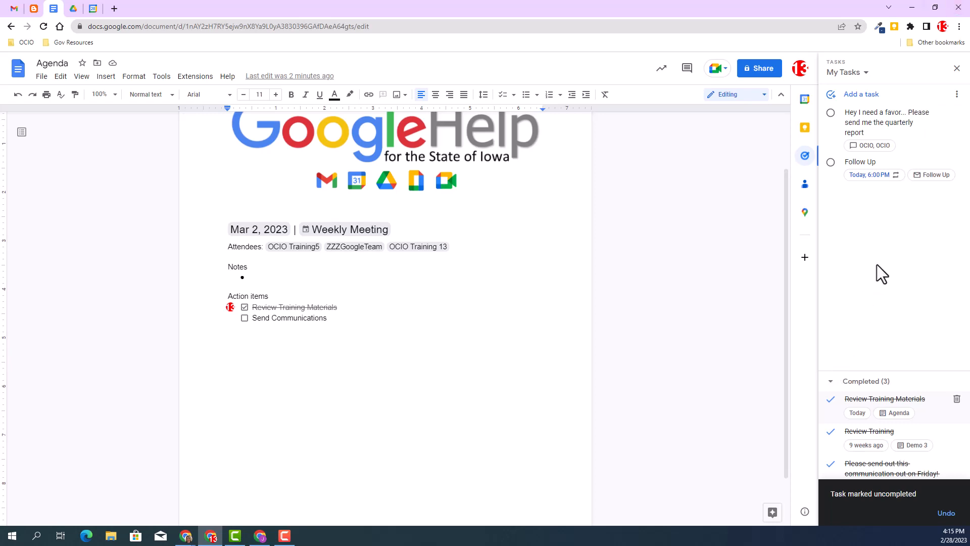
View the sorting and list management options for the My Tasks list
left_click(957, 94)
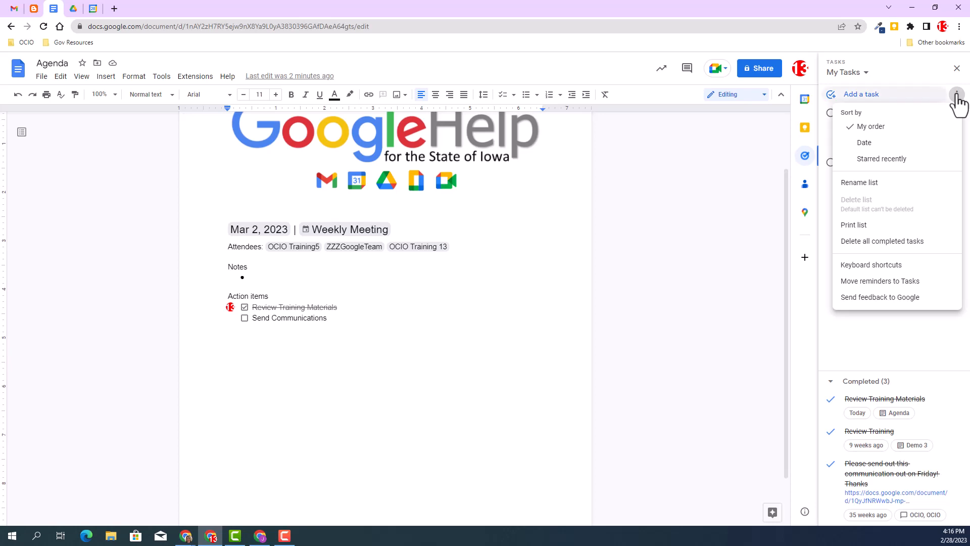
left_click(859, 358)
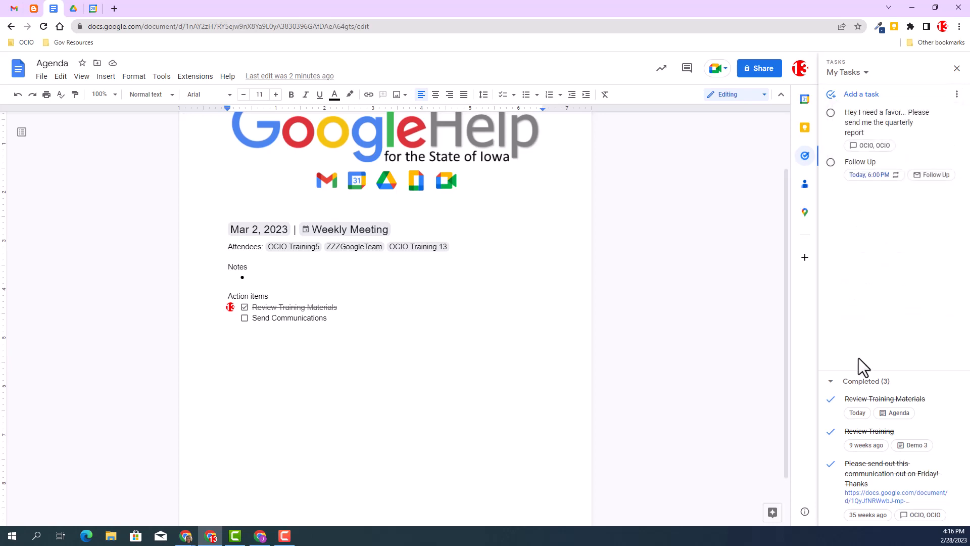